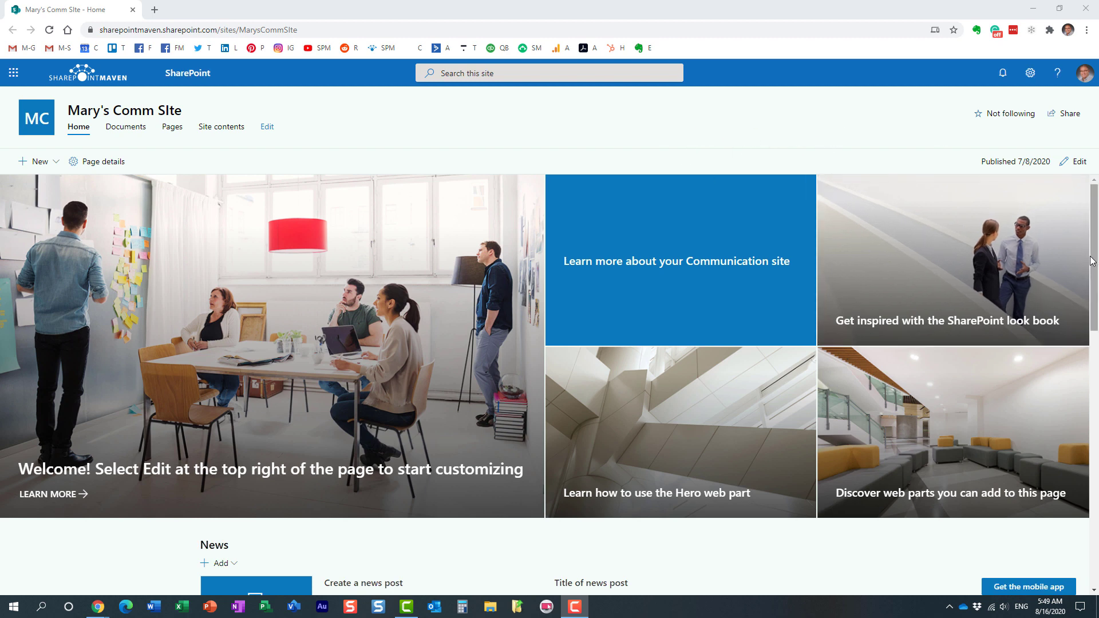
Look over the communication site's home page, then open the site Settings panel from the gear icon.
scroll(1097, 286, down, 1)
drag(1096, 286, 1096, 252)
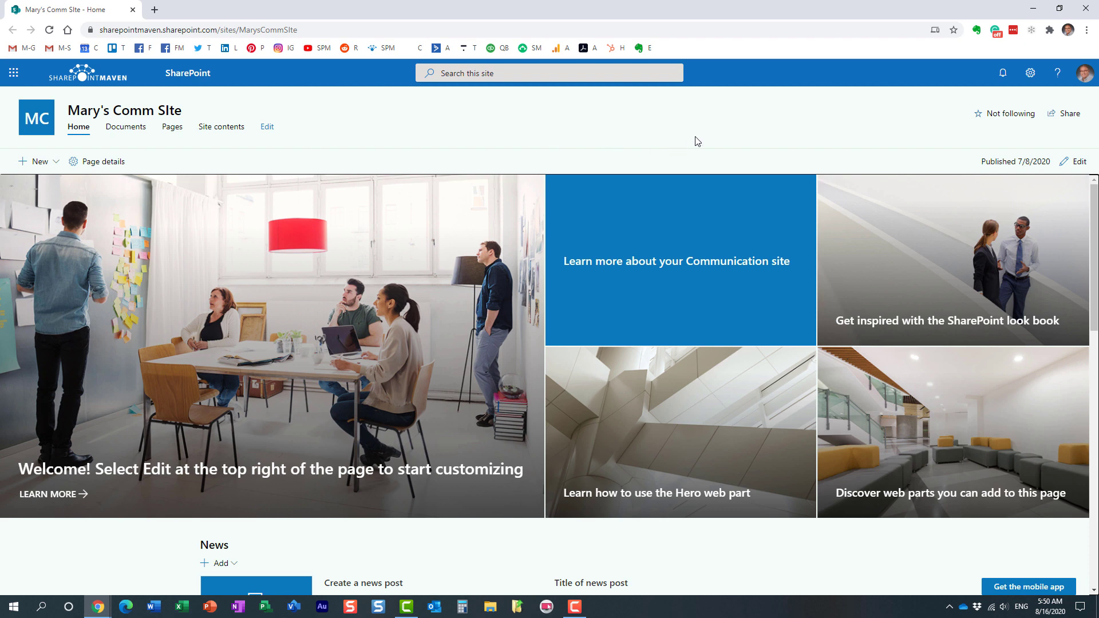
scroll(1077, 299, down, 5)
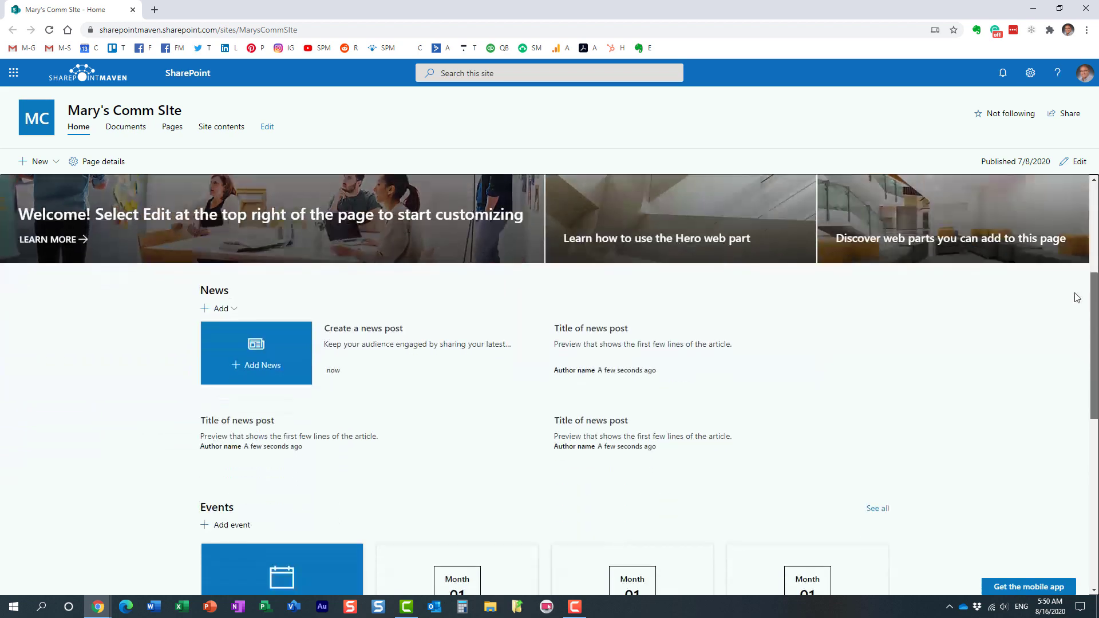
scroll(1078, 299, down, 1)
scroll(1072, 208, up, 6)
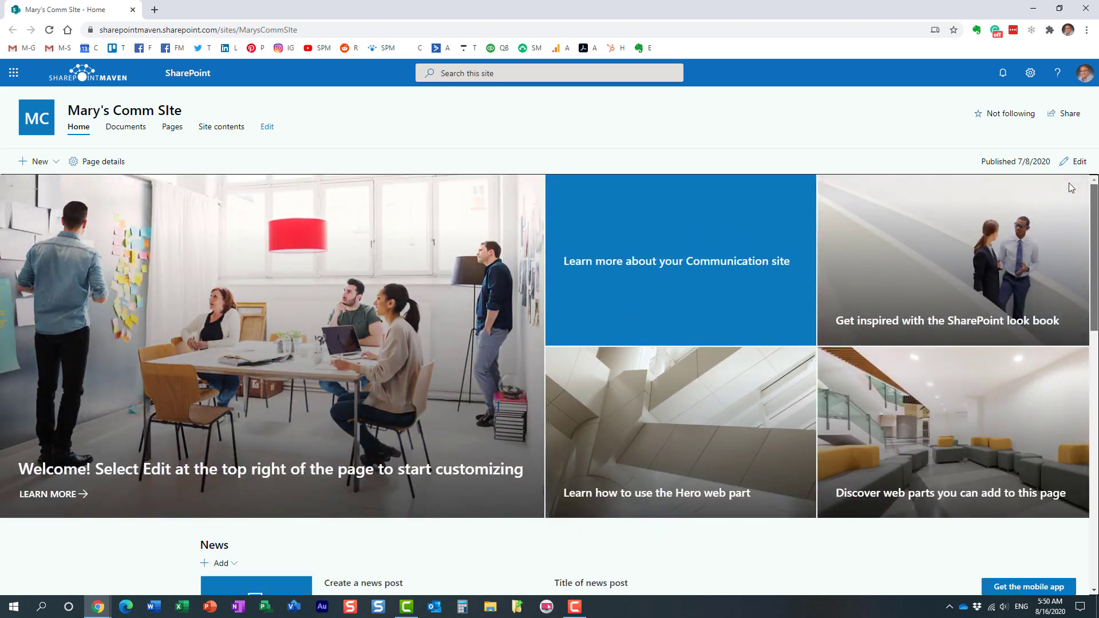
scroll(1070, 183, down, 4)
scroll(1069, 196, up, 4)
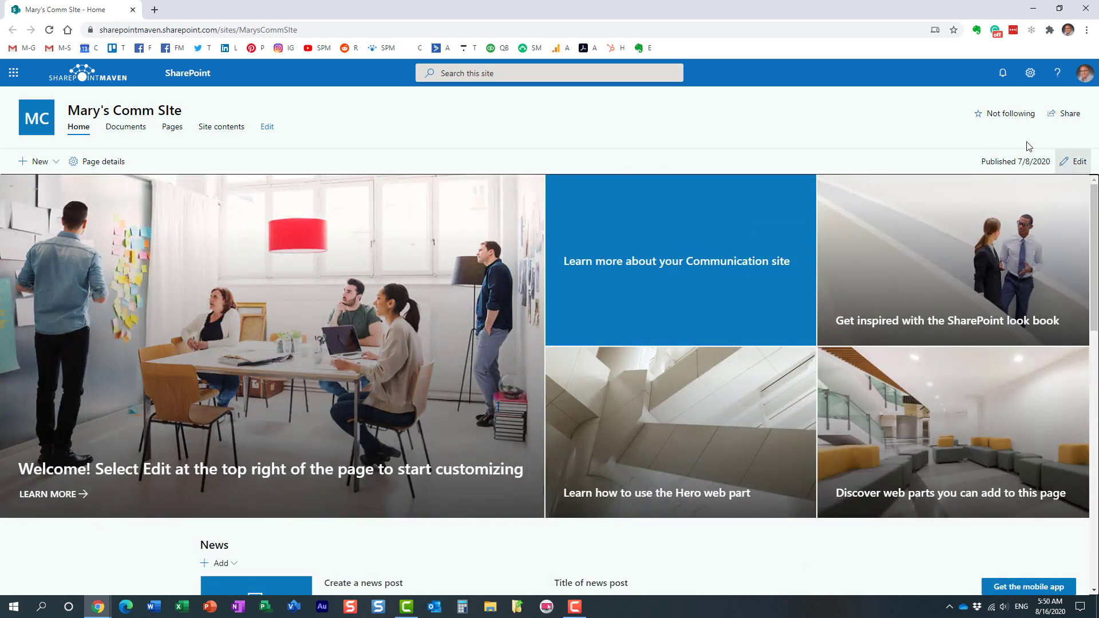
click(1028, 77)
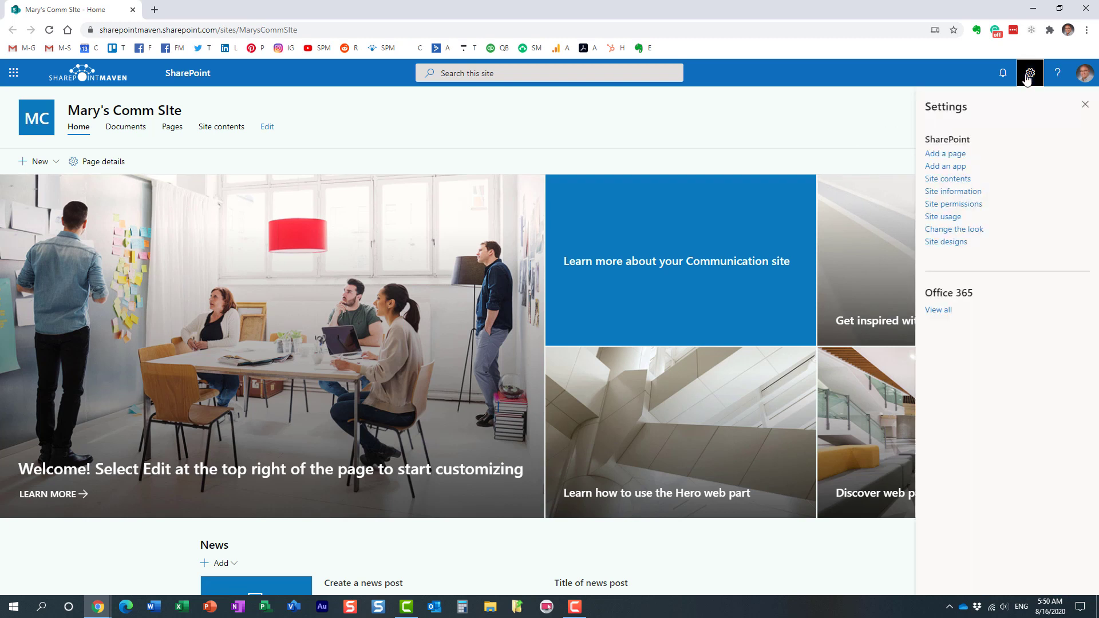
Go to Site contents and open the Site Pages library, listing Home.aspx, in a new tab.
click(962, 180)
key(alt+Left)
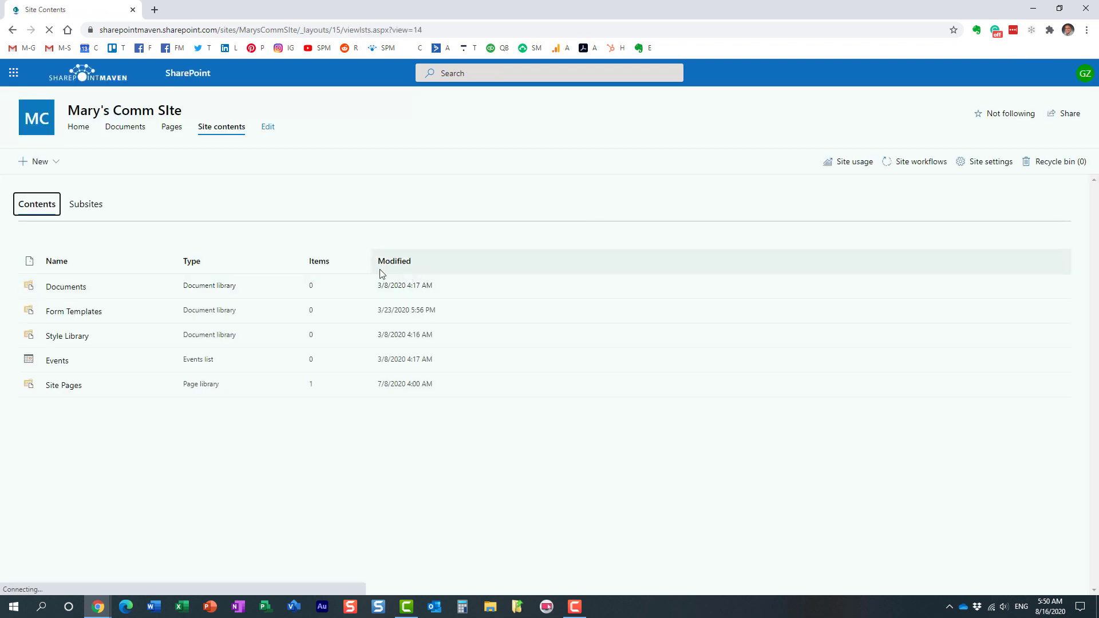
click(64, 386)
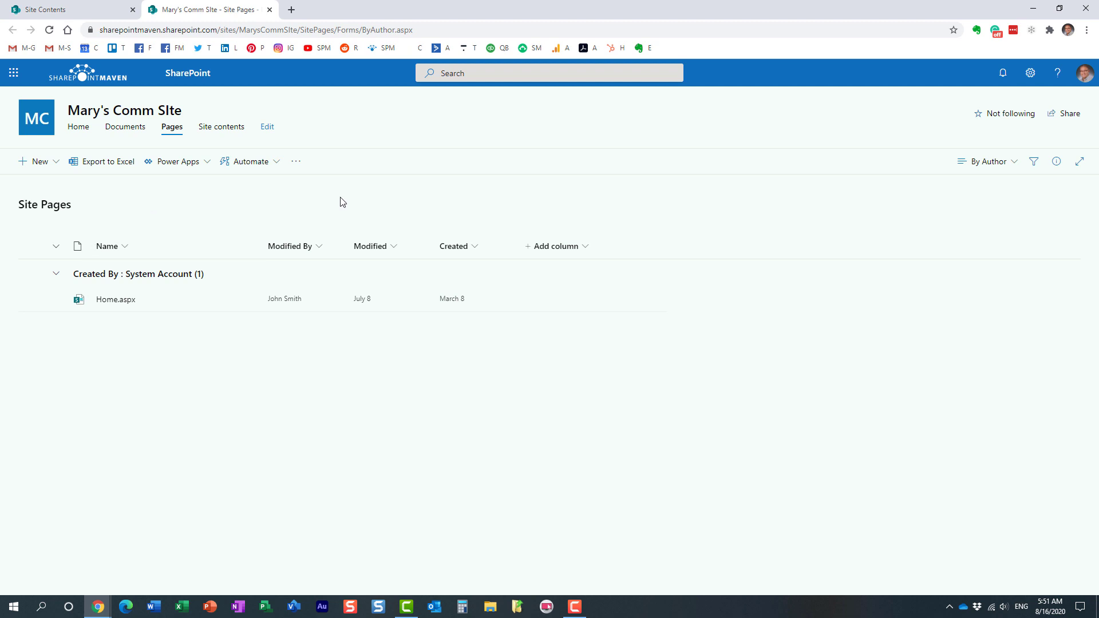
Review the site's owners, members and visitors under Site permissions, then close both panels.
click(1030, 72)
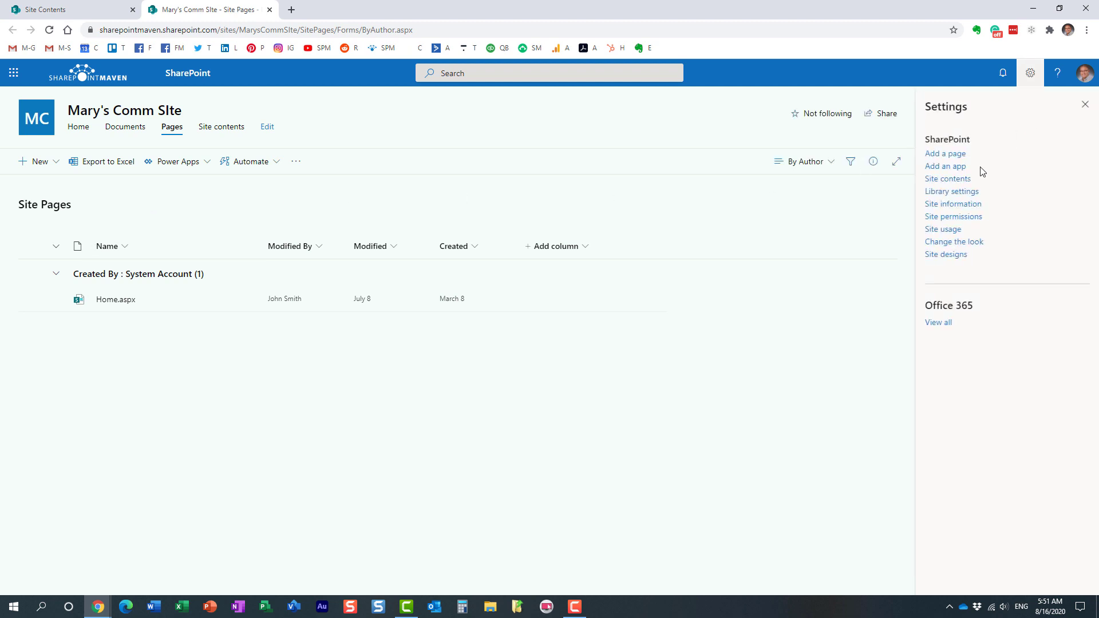
click(966, 217)
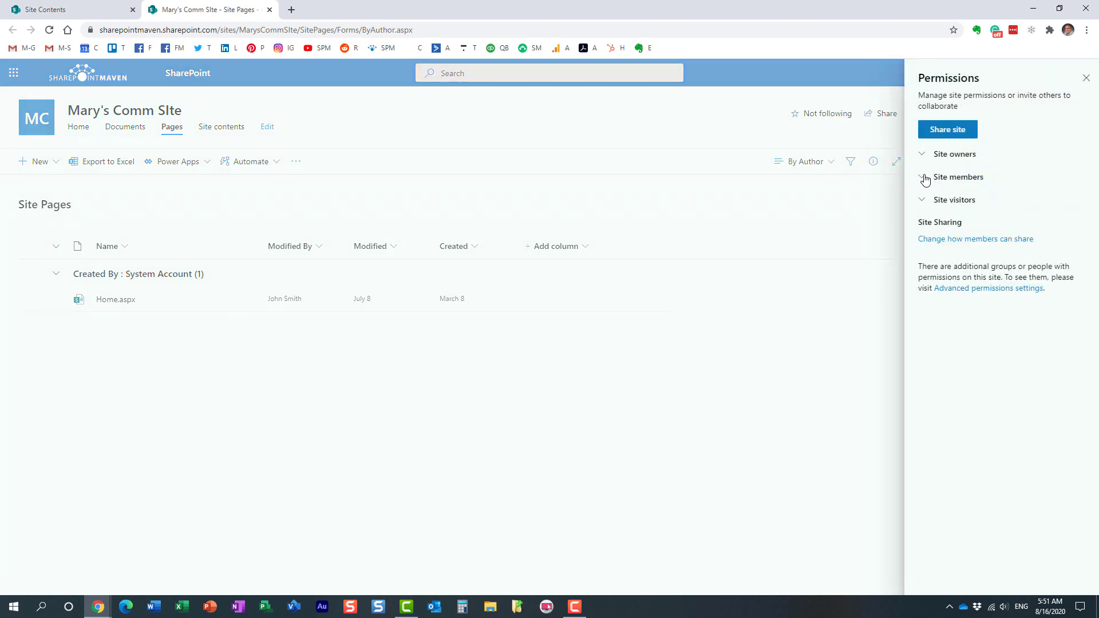
click(923, 177)
click(923, 211)
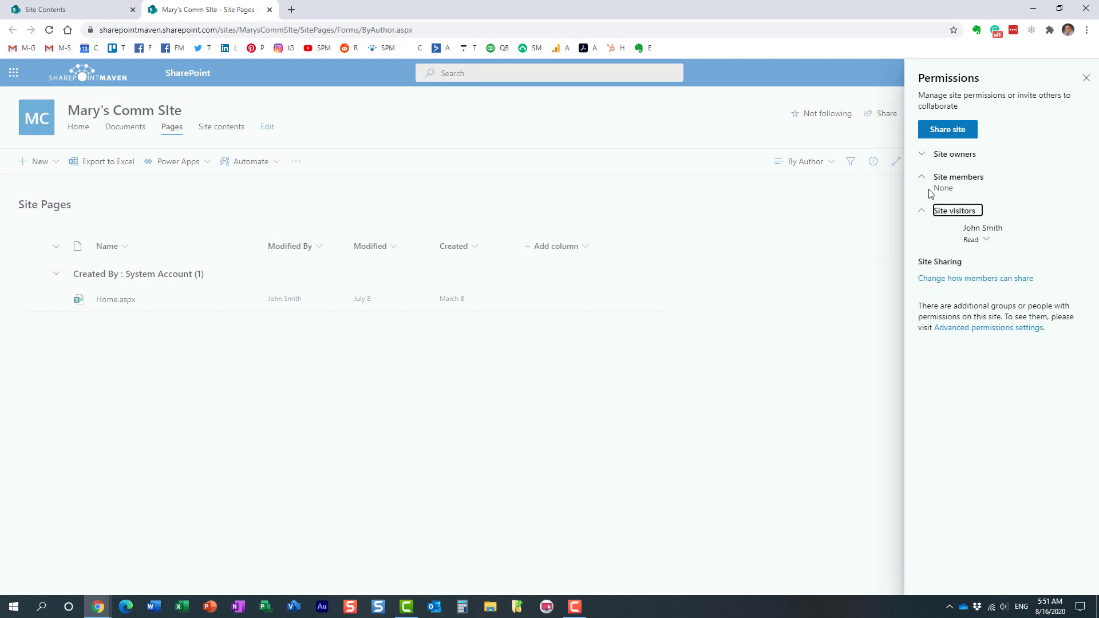
click(923, 156)
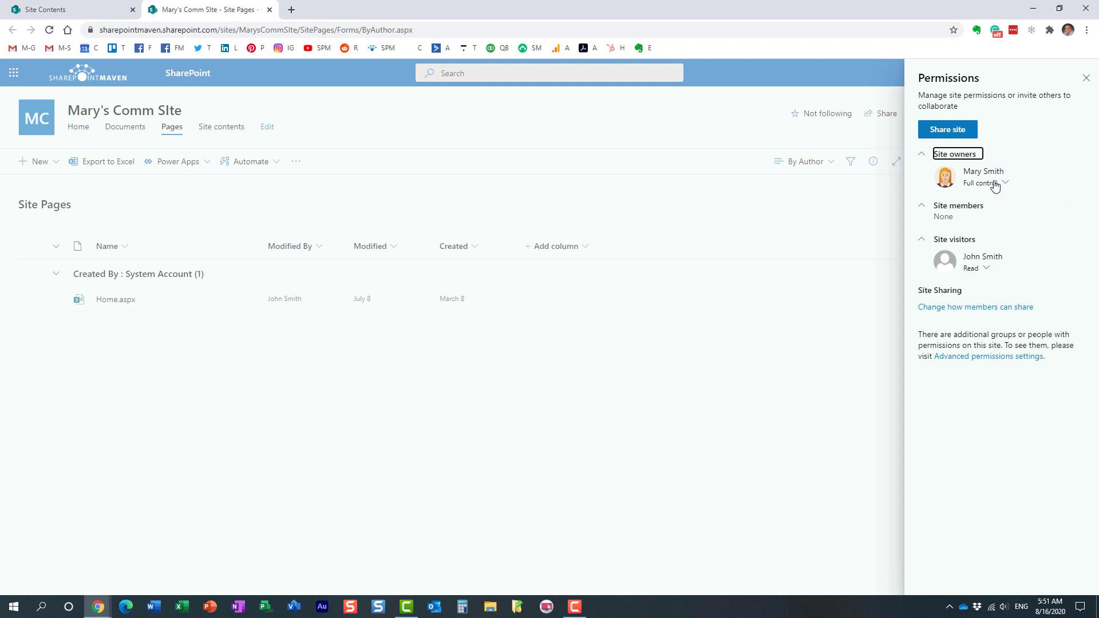
click(1085, 78)
click(1084, 104)
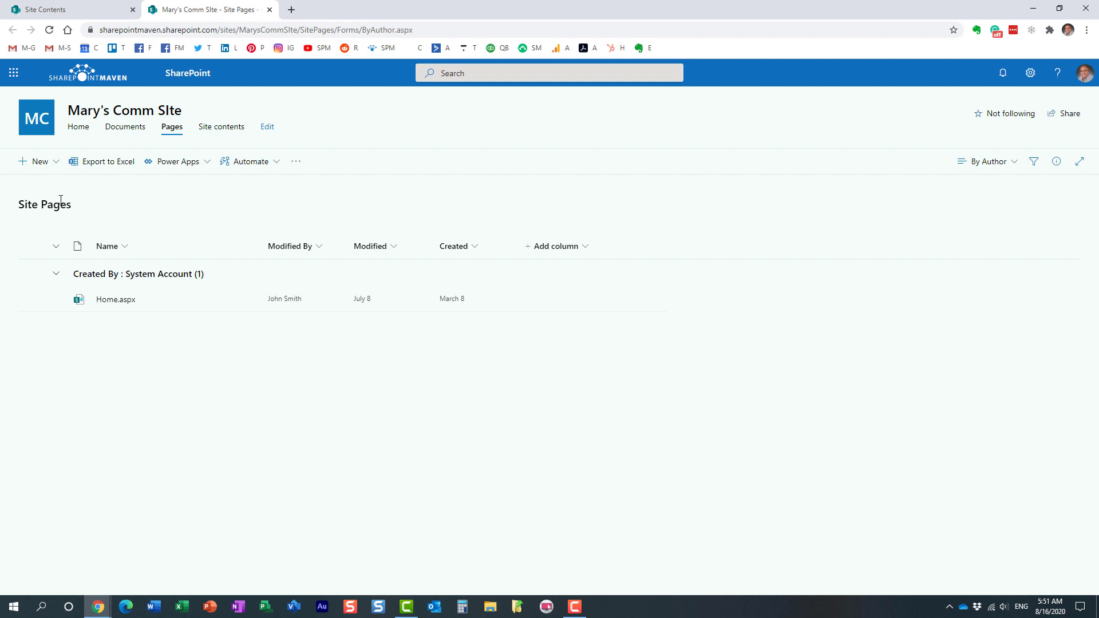
Choose Automate > Power Automate > Configure page approval flow for the Site Pages library.
click(271, 165)
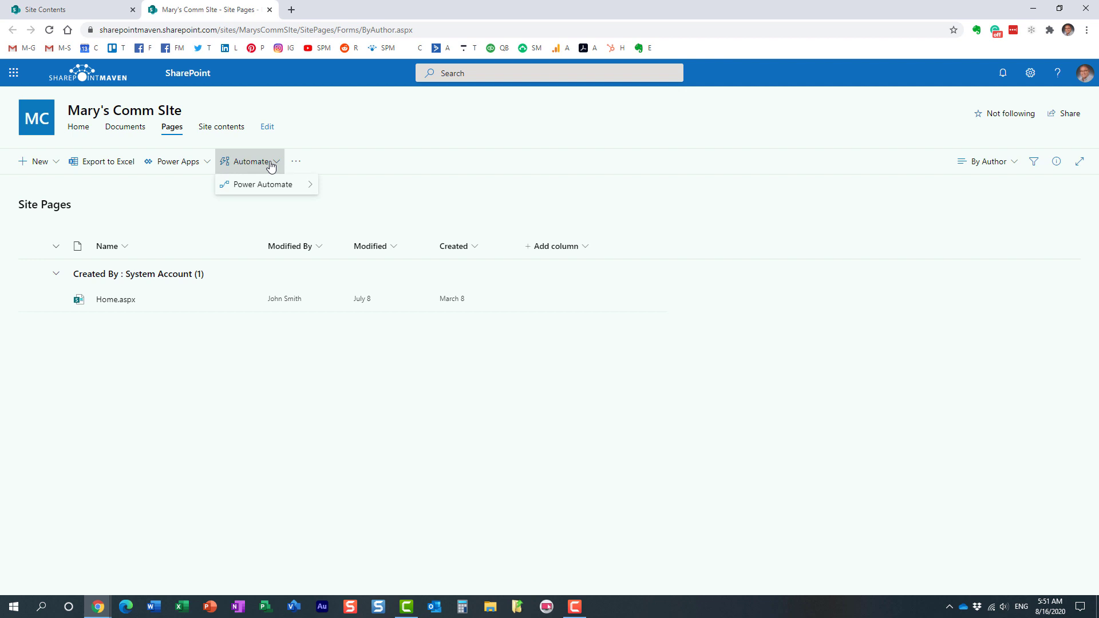
click(292, 184)
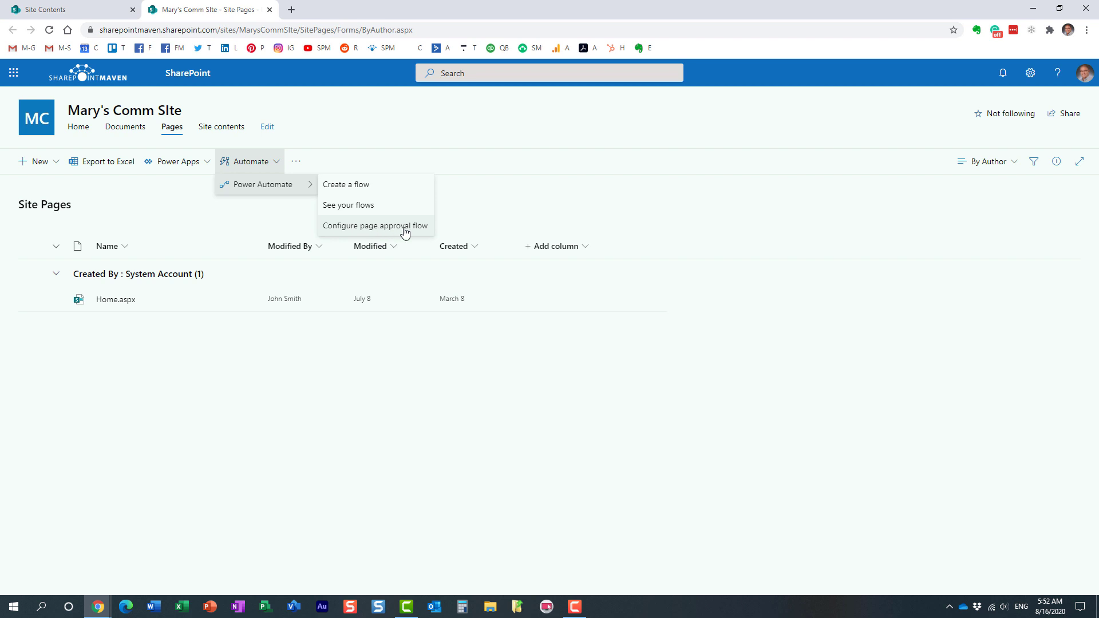
click(405, 232)
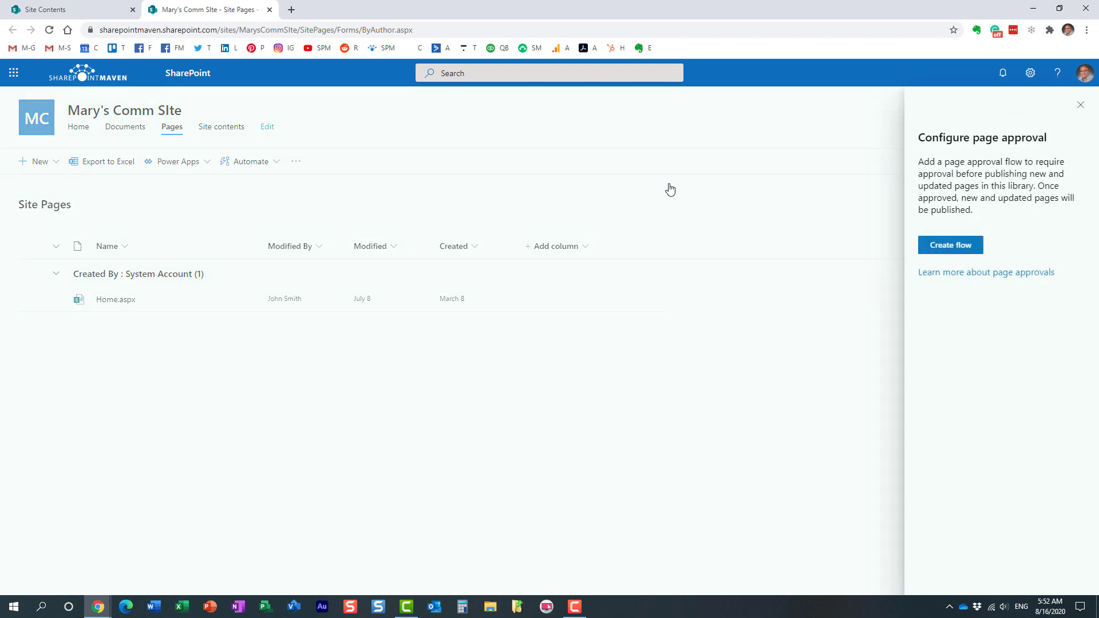
Create the 'Employee Hub Page Approval' flow with the site owner as its approver.
click(967, 247)
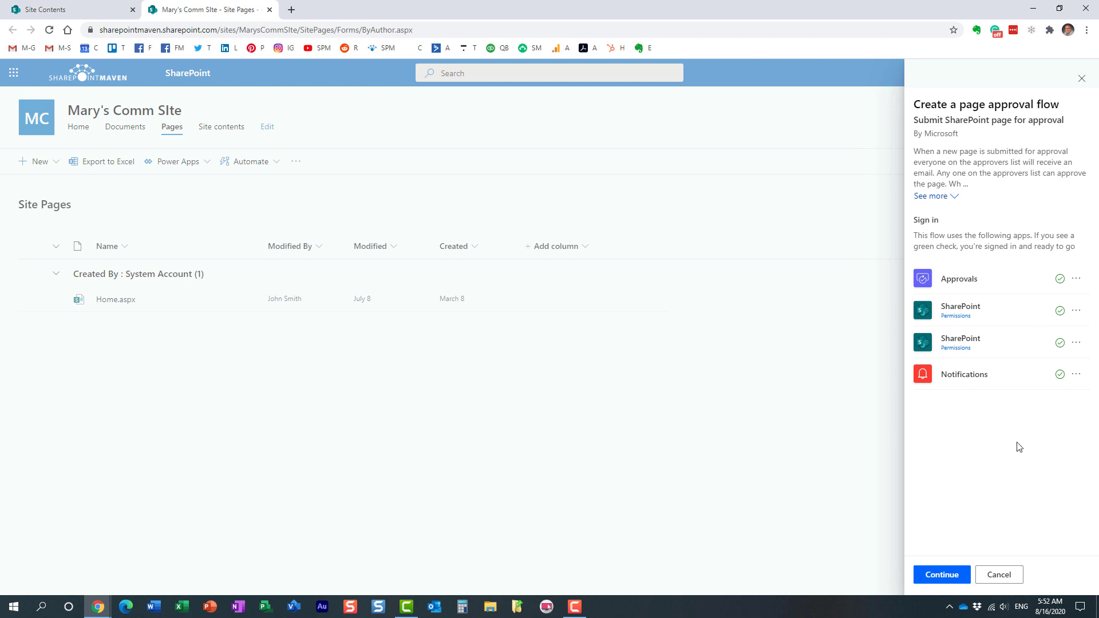
click(940, 575)
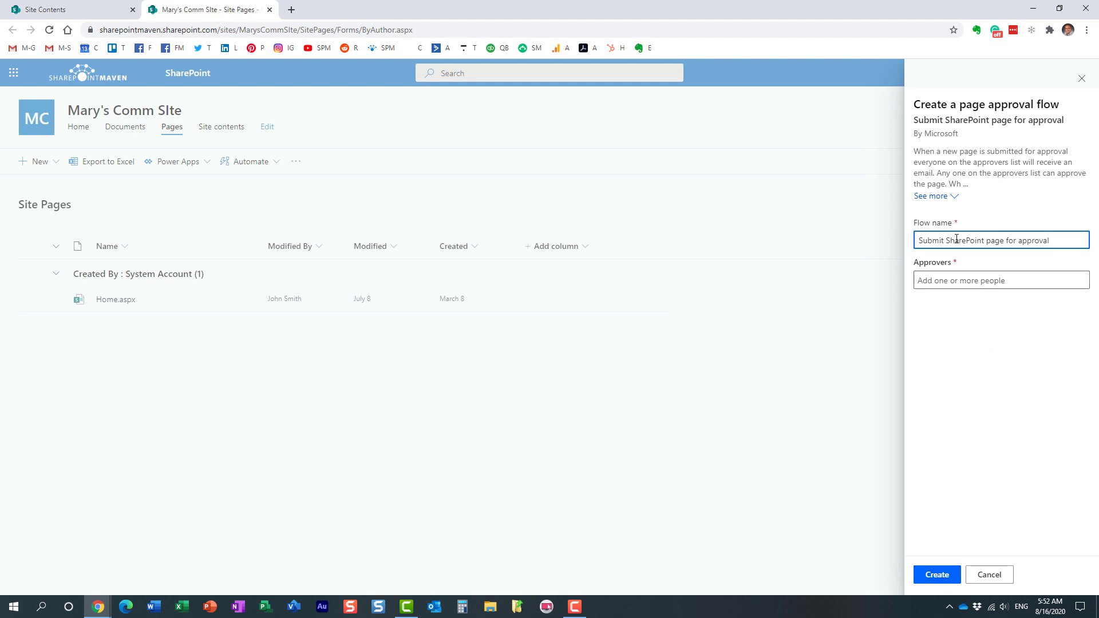
drag(1064, 242, 886, 241)
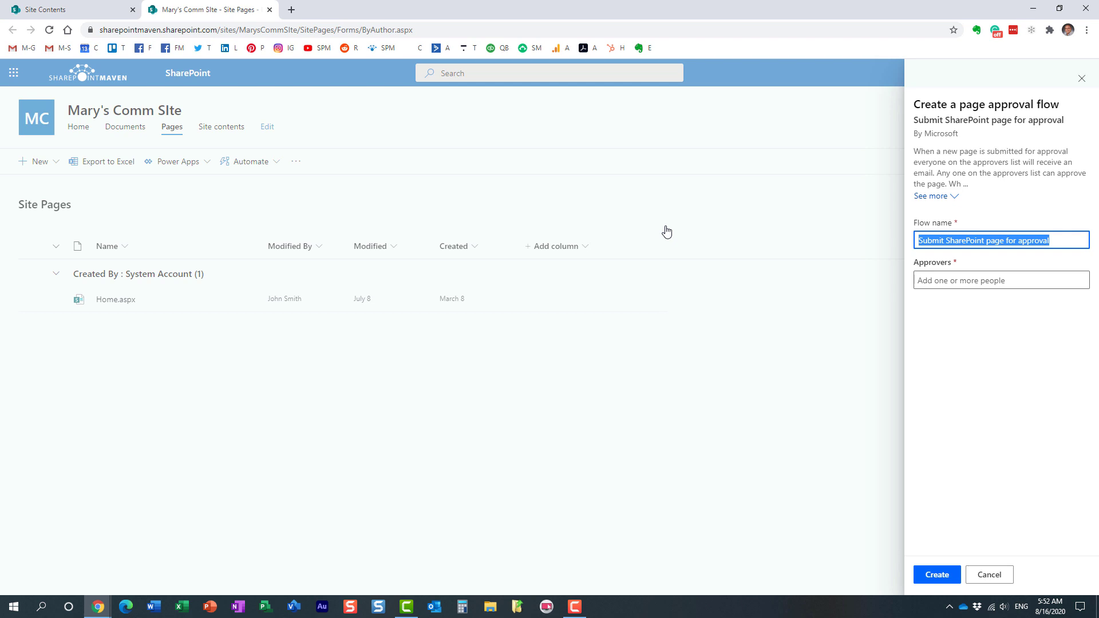
text(Employee)
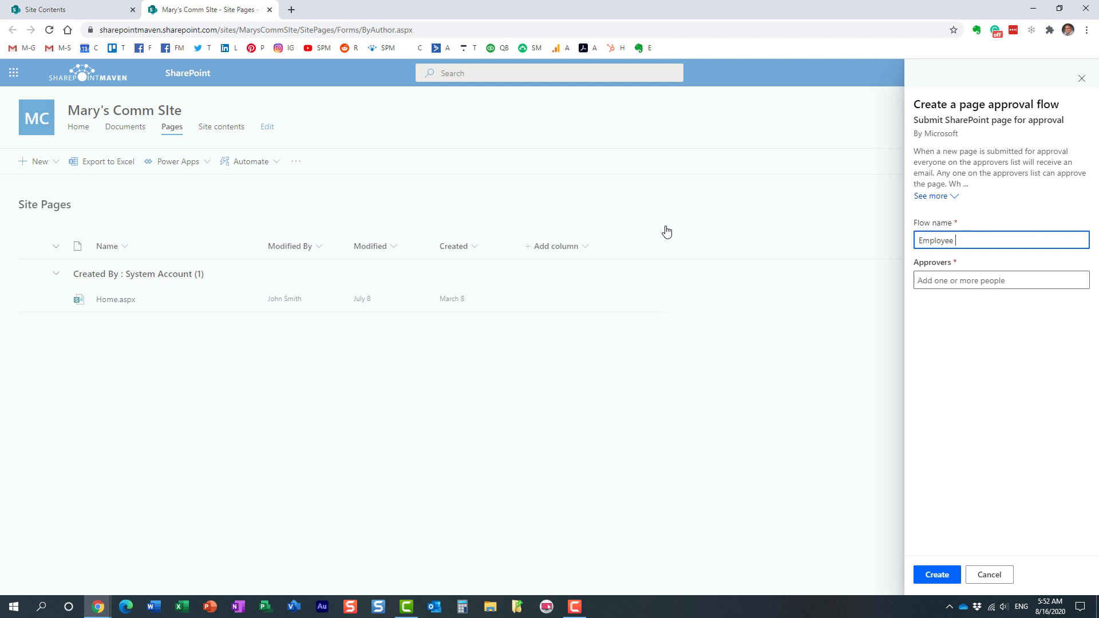
text( Hub Page Approval)
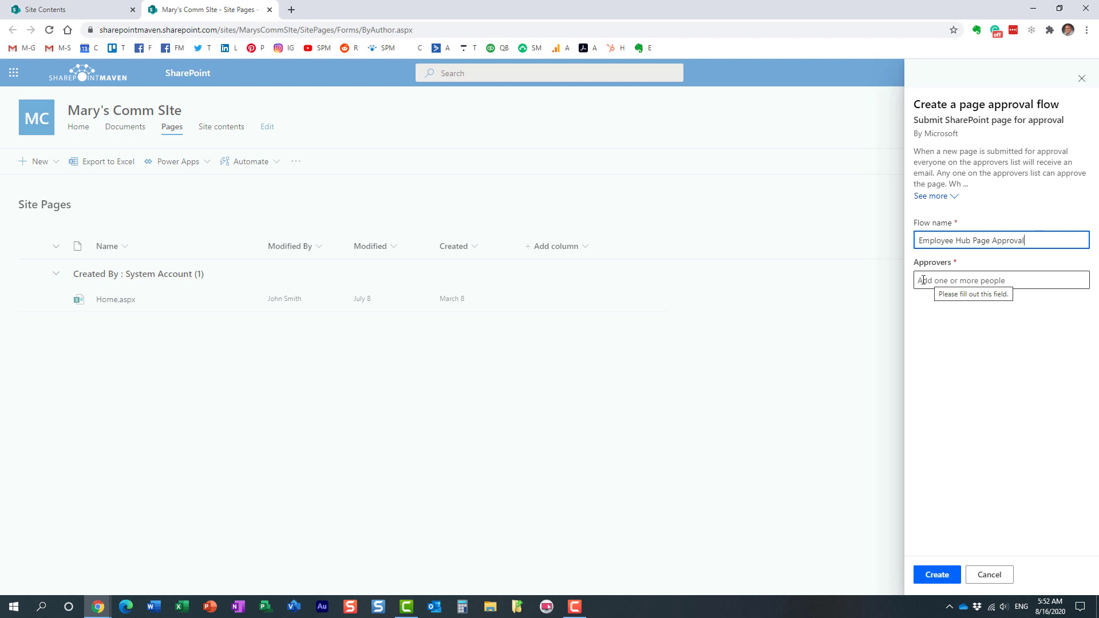
click(923, 282)
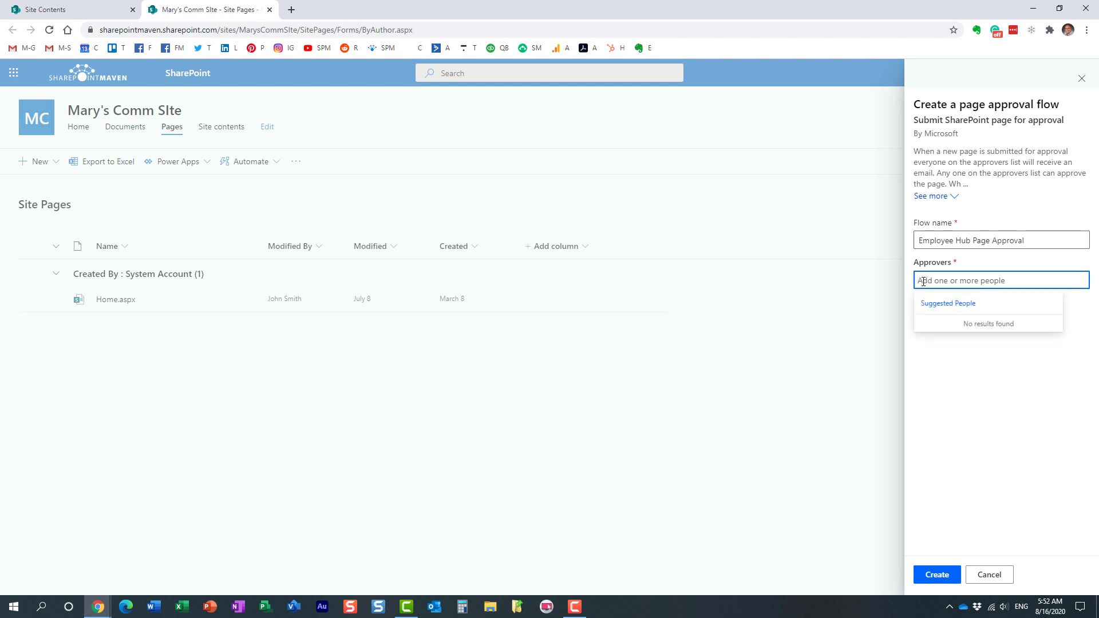
text(Mary Smith)
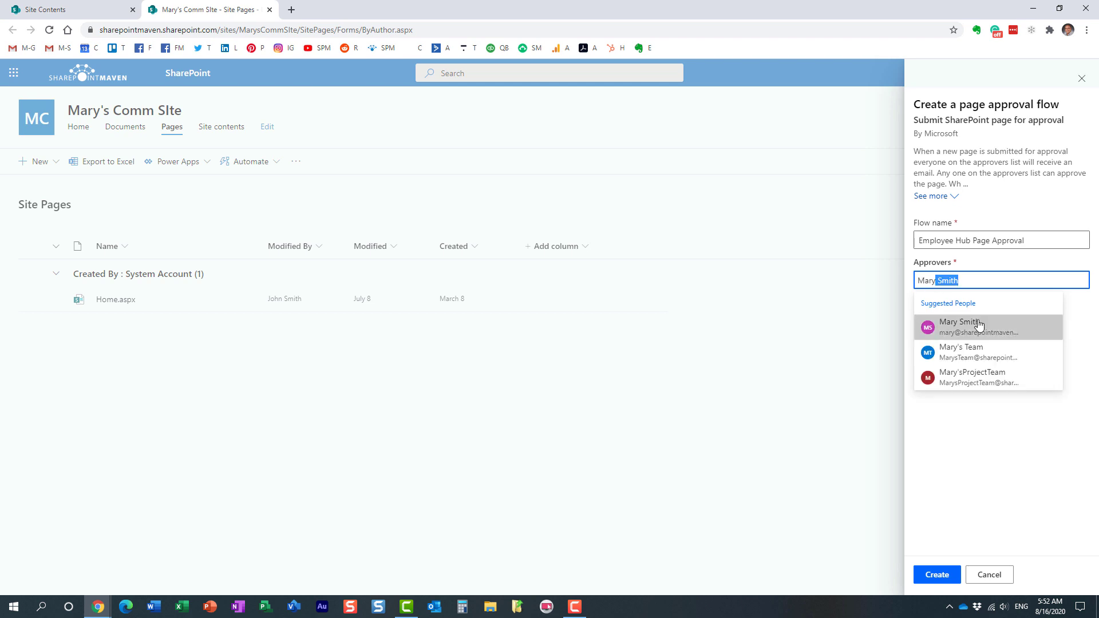
click(978, 326)
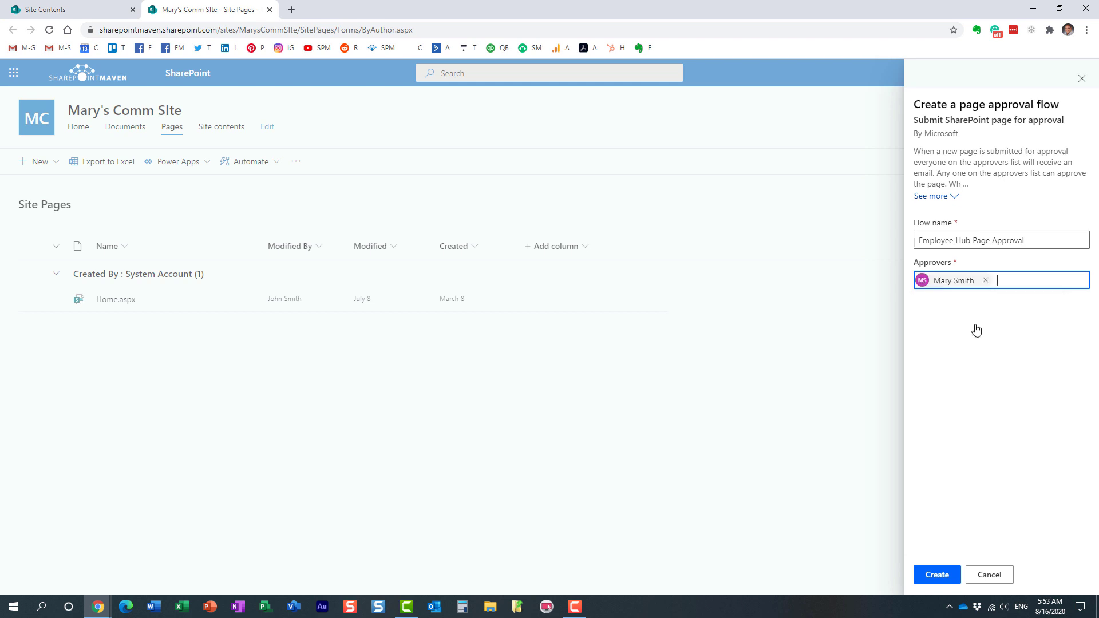
click(938, 574)
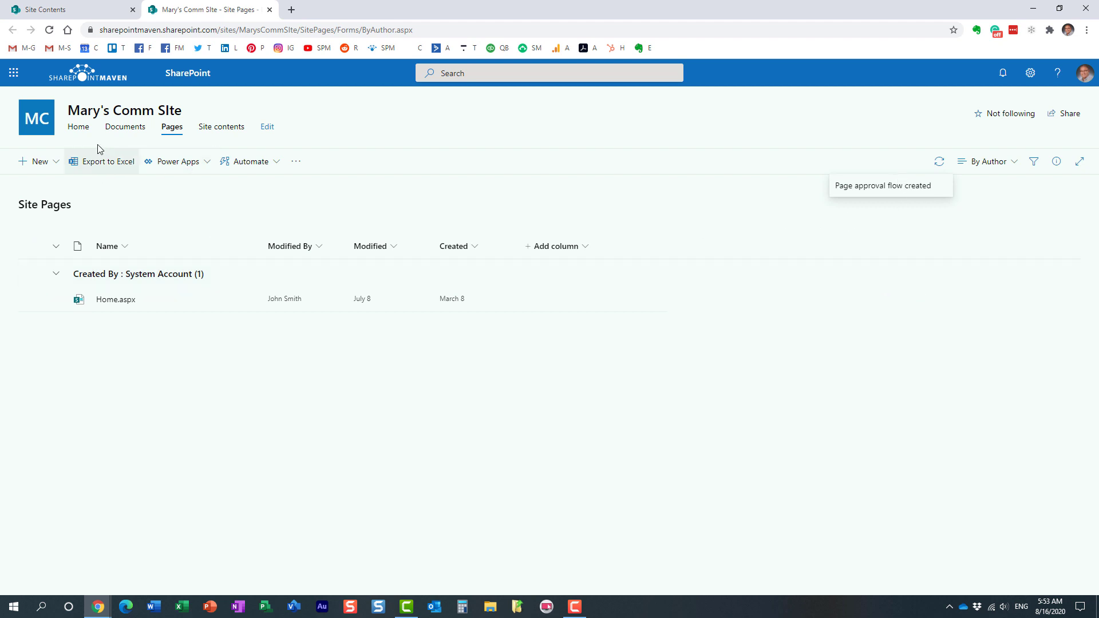
Open the site's Home page and switch it into edit mode.
click(79, 128)
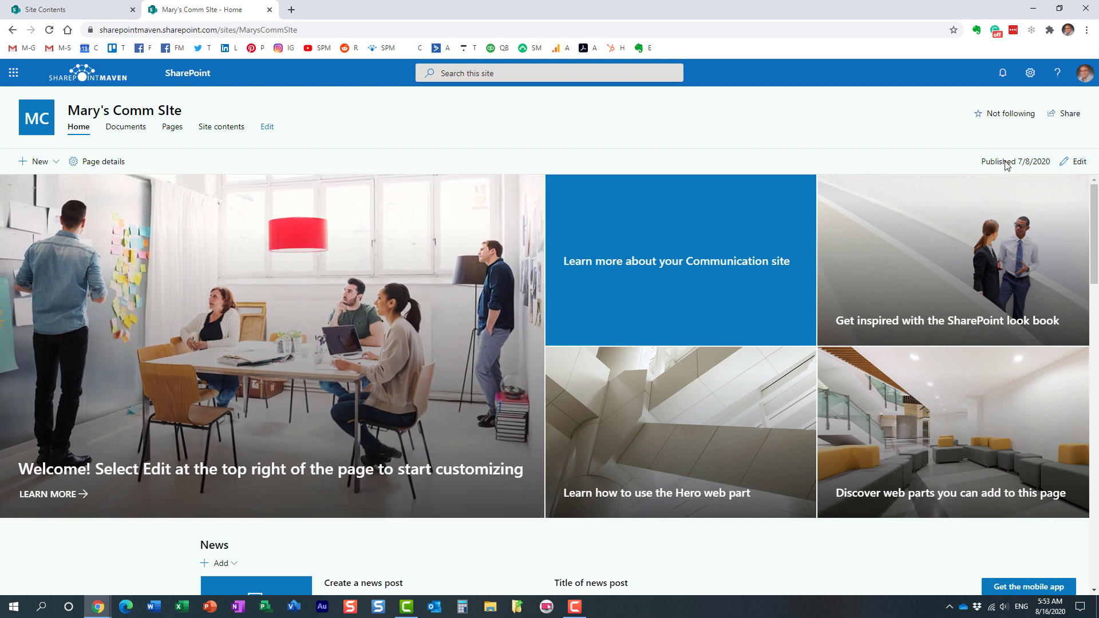
click(1074, 161)
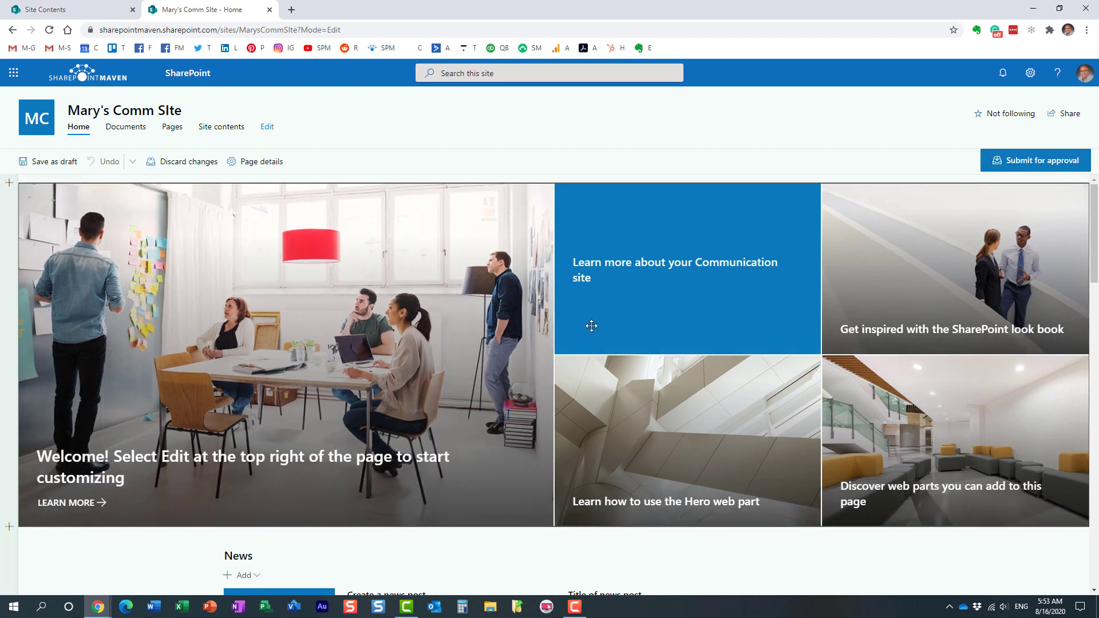
scroll(417, 442, down, 3)
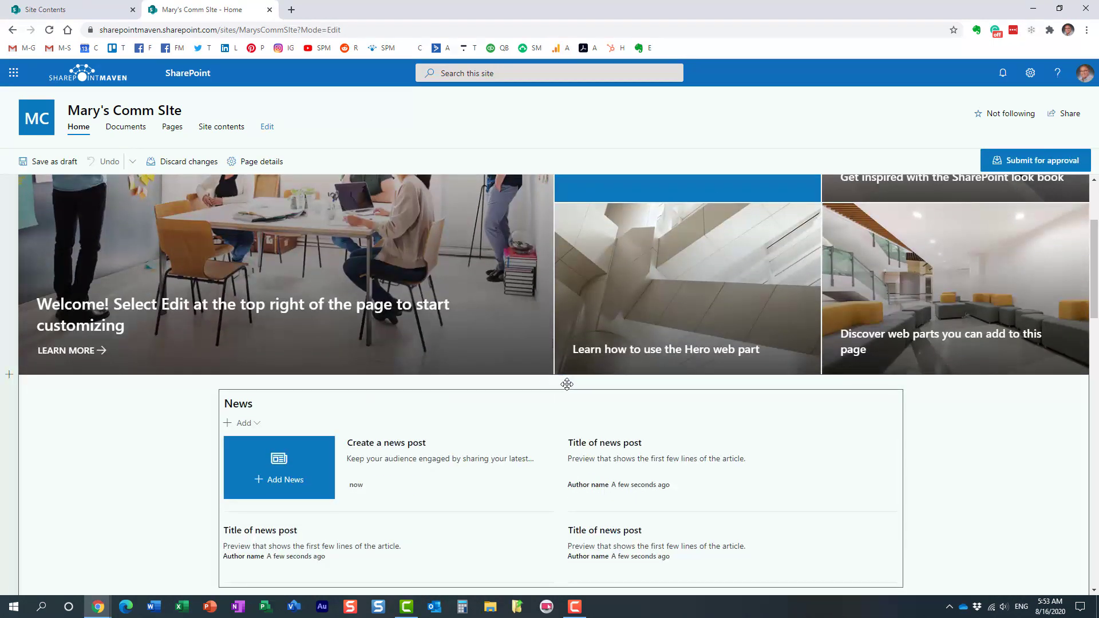
Insert a text section reading 'Hello' above News and submit the page for approval.
click(561, 383)
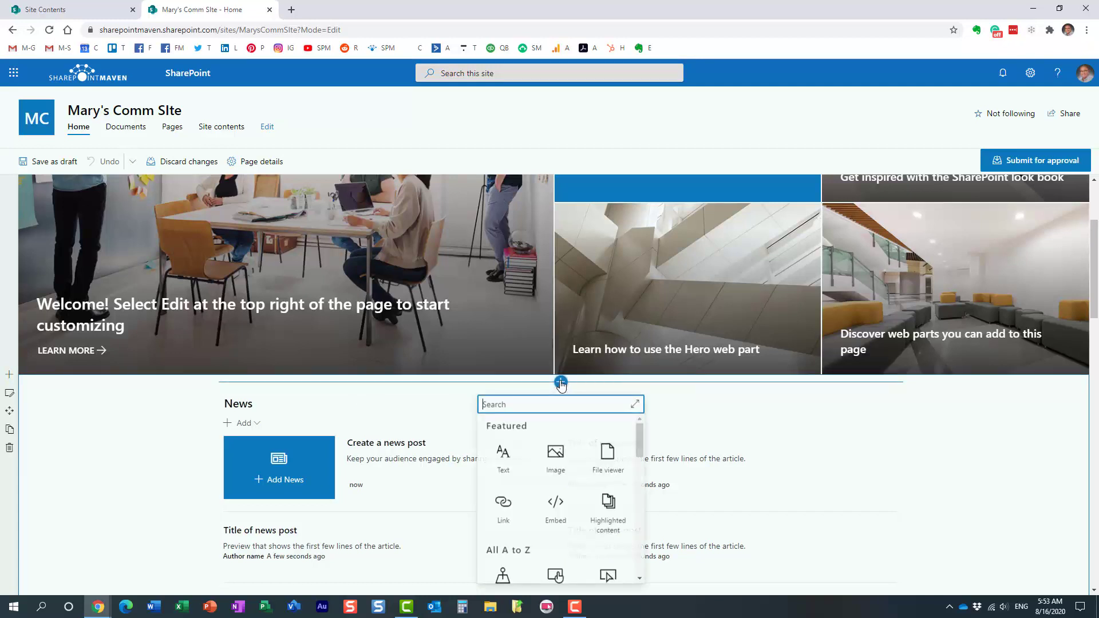
click(503, 455)
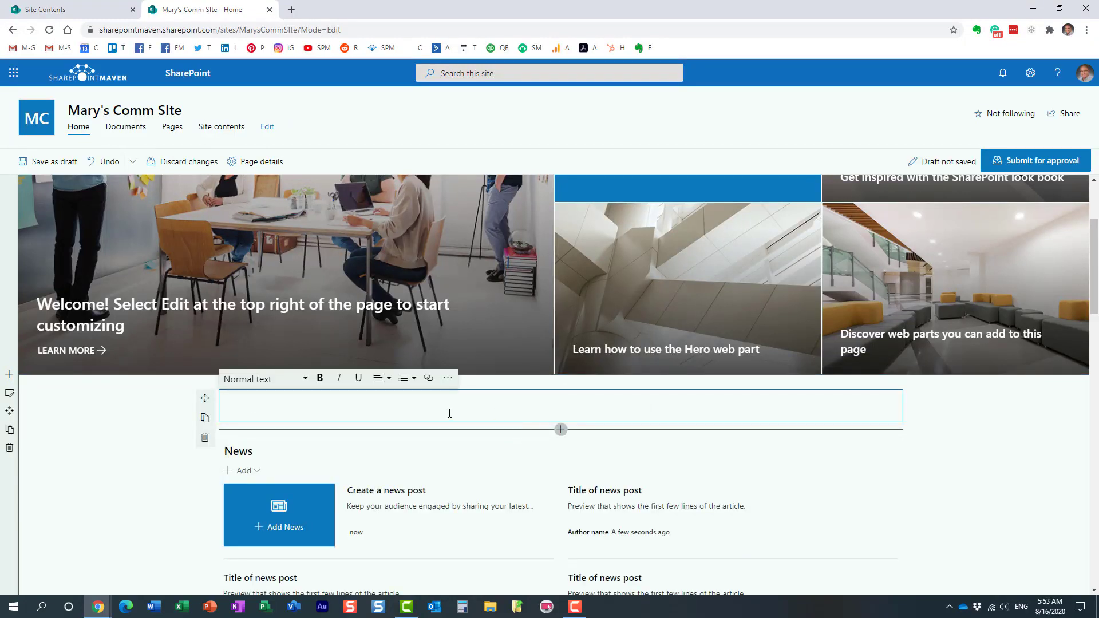
text(Hello)
click(1030, 164)
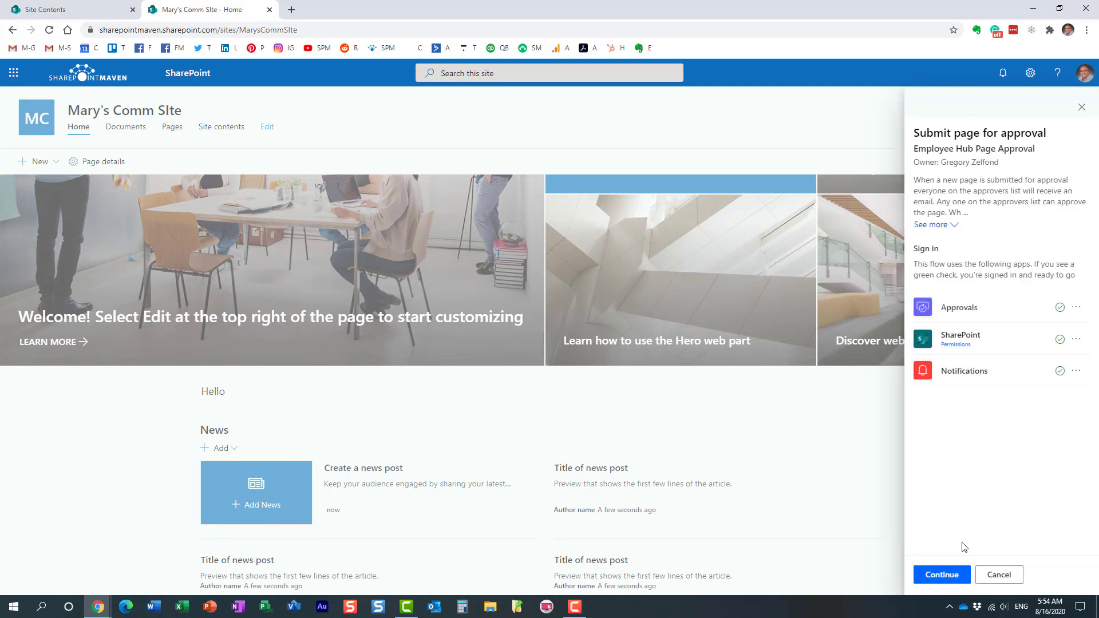
Submit the Home page for approval with a message asking the approver to approve it.
click(946, 579)
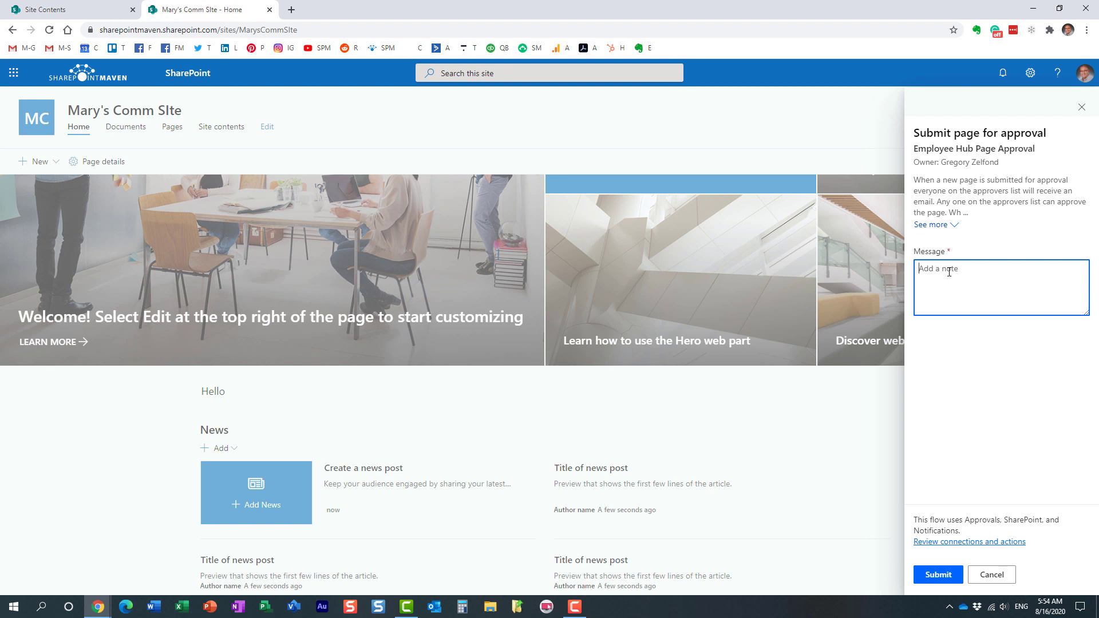
text(Mary, please apprp)
text(ve)
click(950, 579)
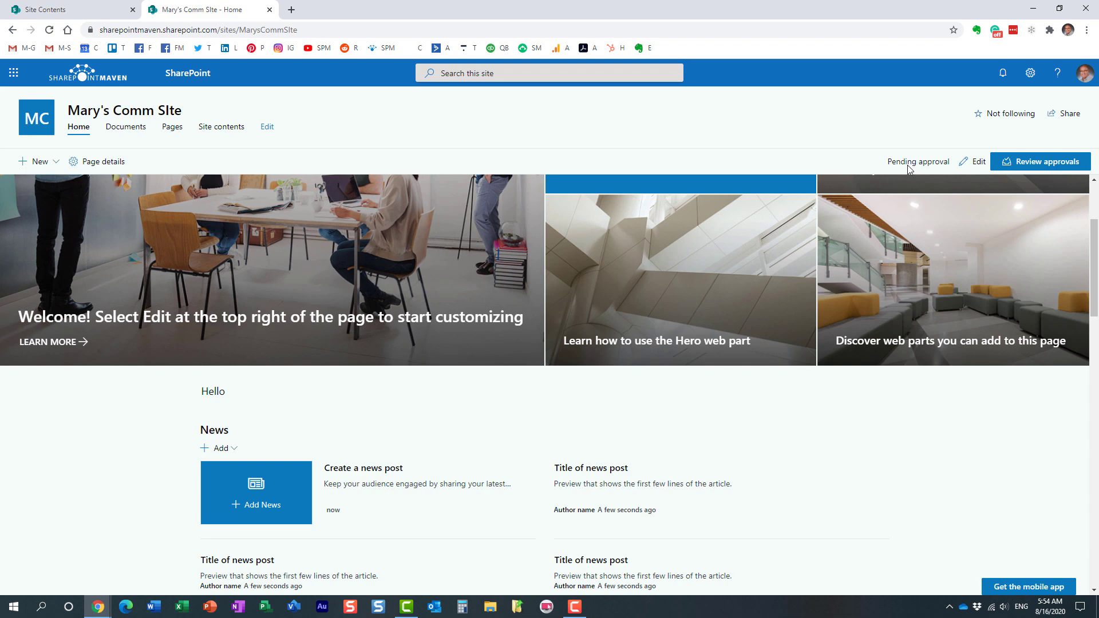
scroll(408, 290, up, 3)
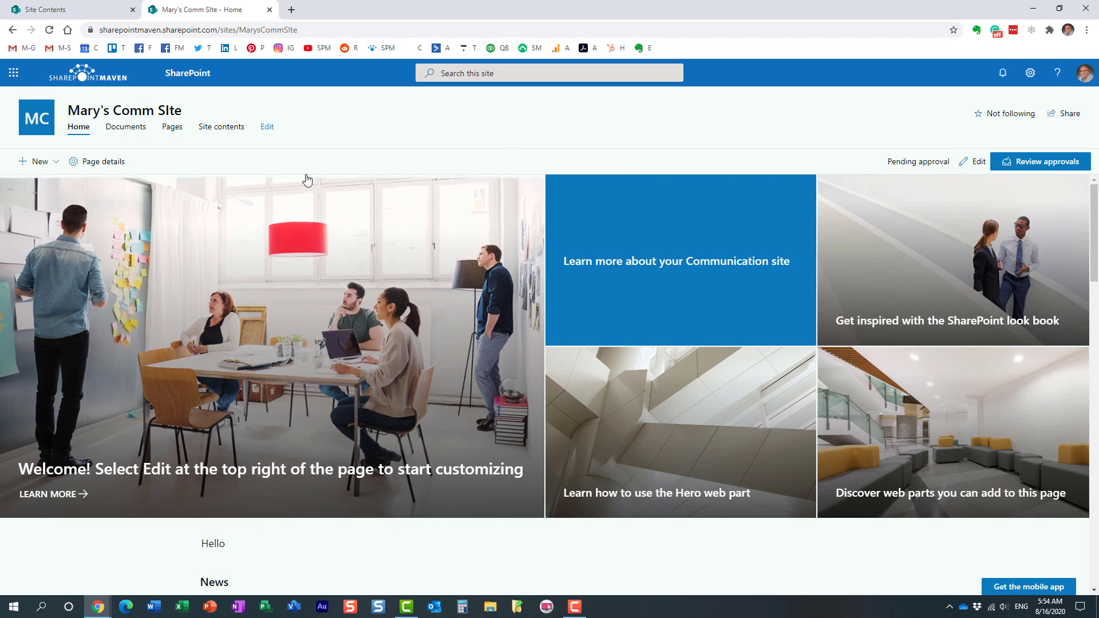
Reload the Home page in the approver's private window to confirm it's pending, then go to Outlook.
mouse_move(98, 606)
click(162, 565)
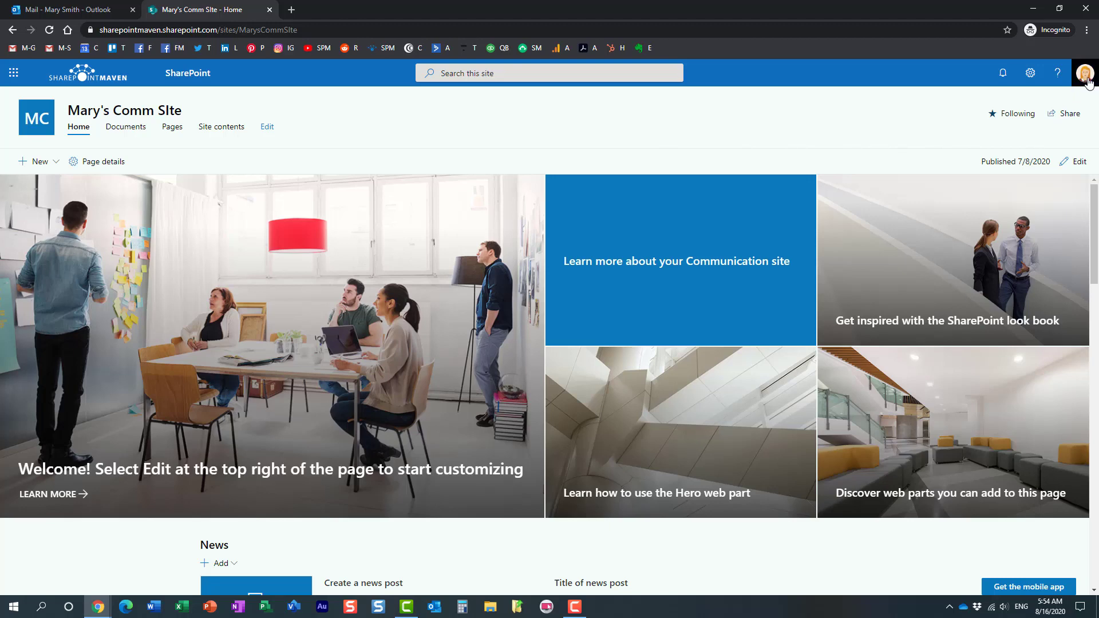
right_click(523, 130)
click(558, 165)
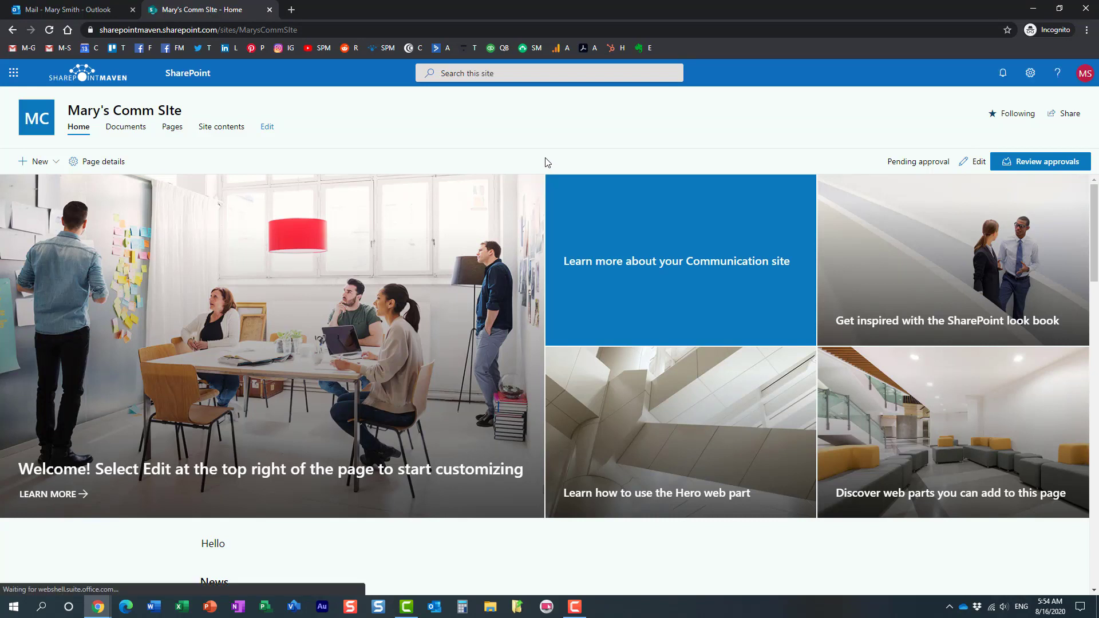
click(53, 14)
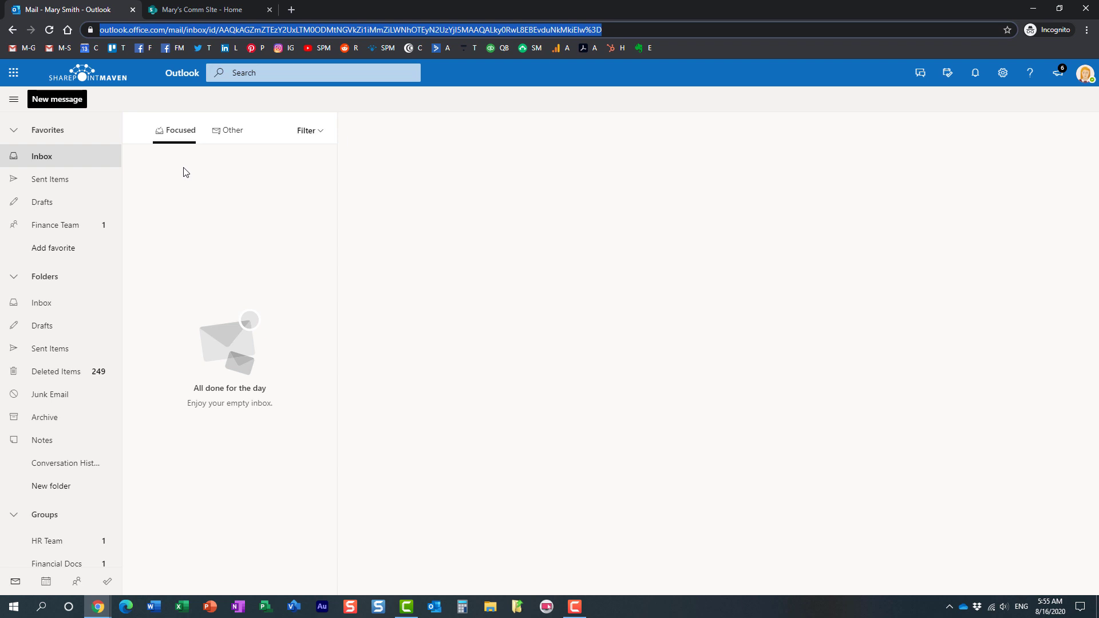
Leave the empty Outlook inbox and return to the communication site's Home page tab.
click(197, 12)
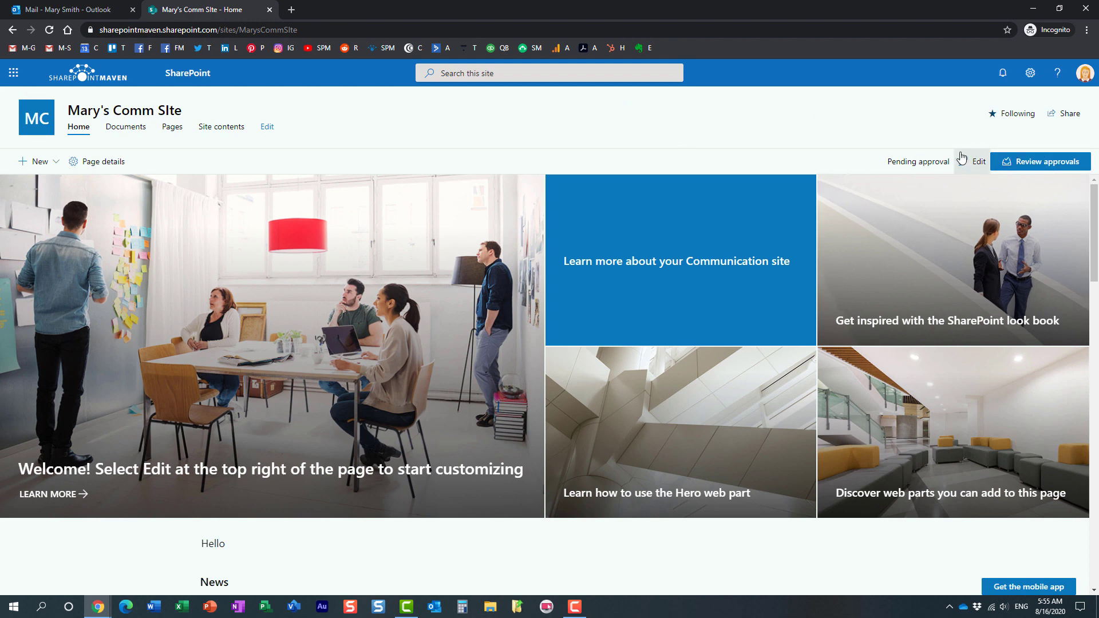
View the pending Home approval request, cancel a reassignment, close the panel, and open the app launcher.
click(1033, 165)
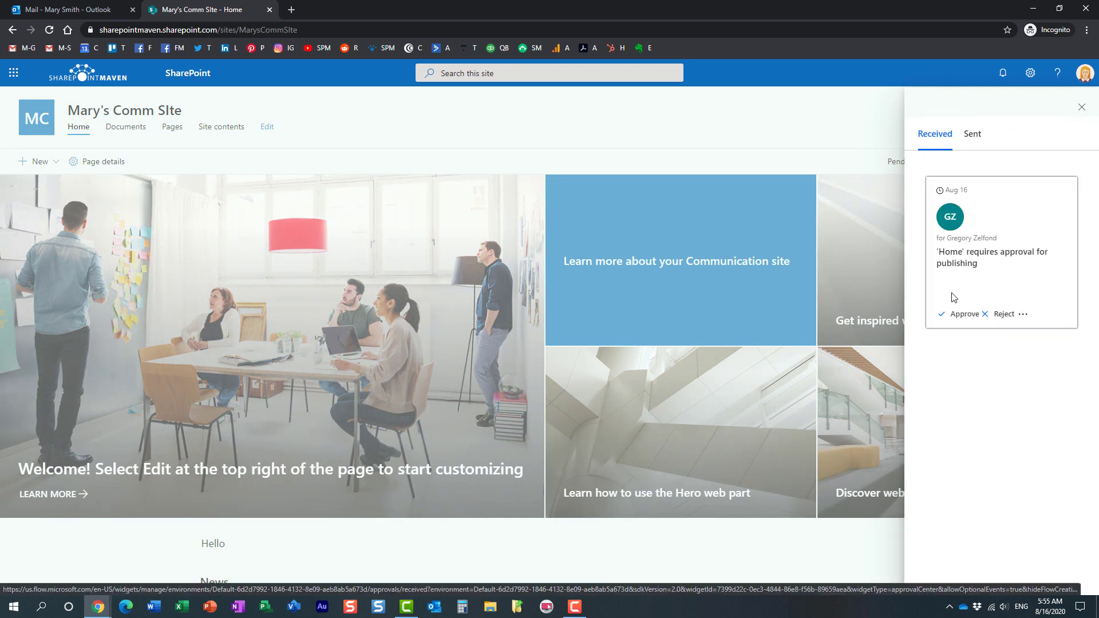
click(1023, 315)
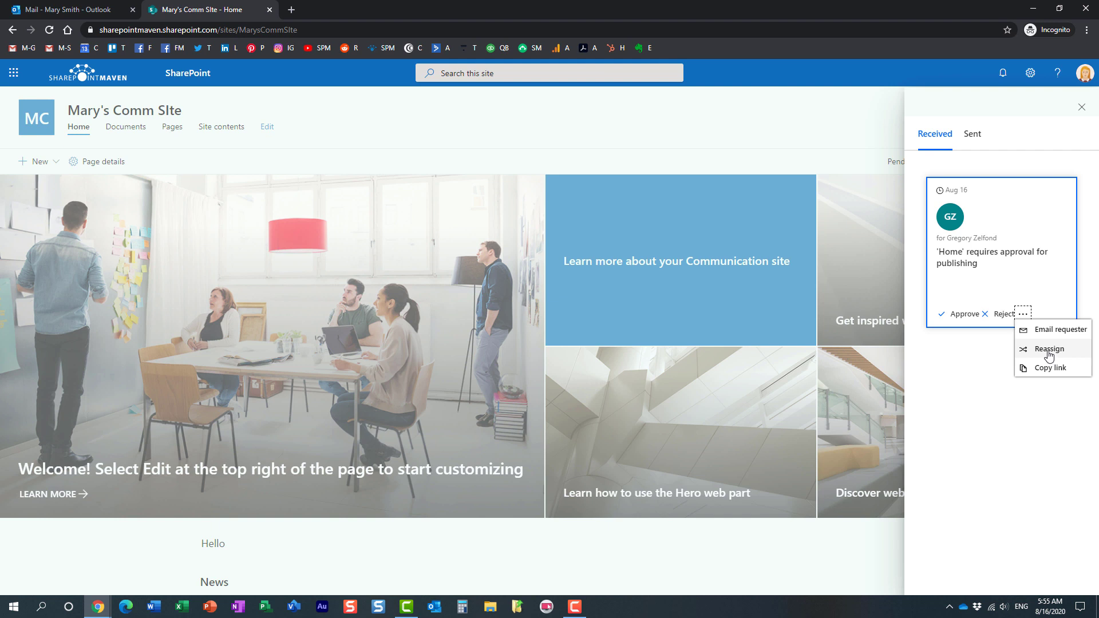
click(1049, 350)
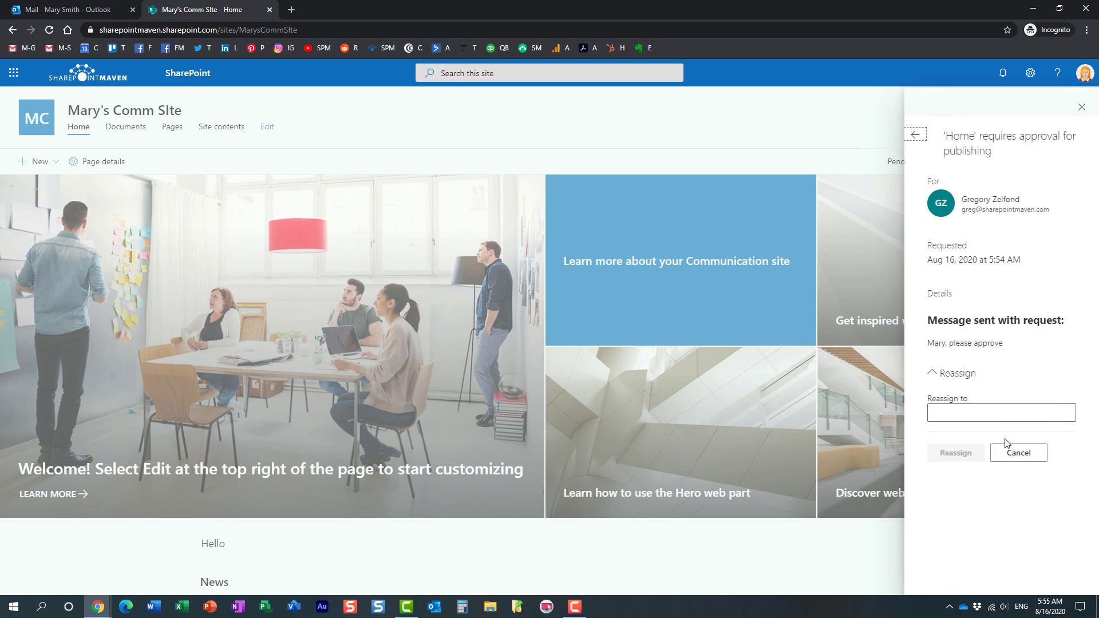
click(1019, 453)
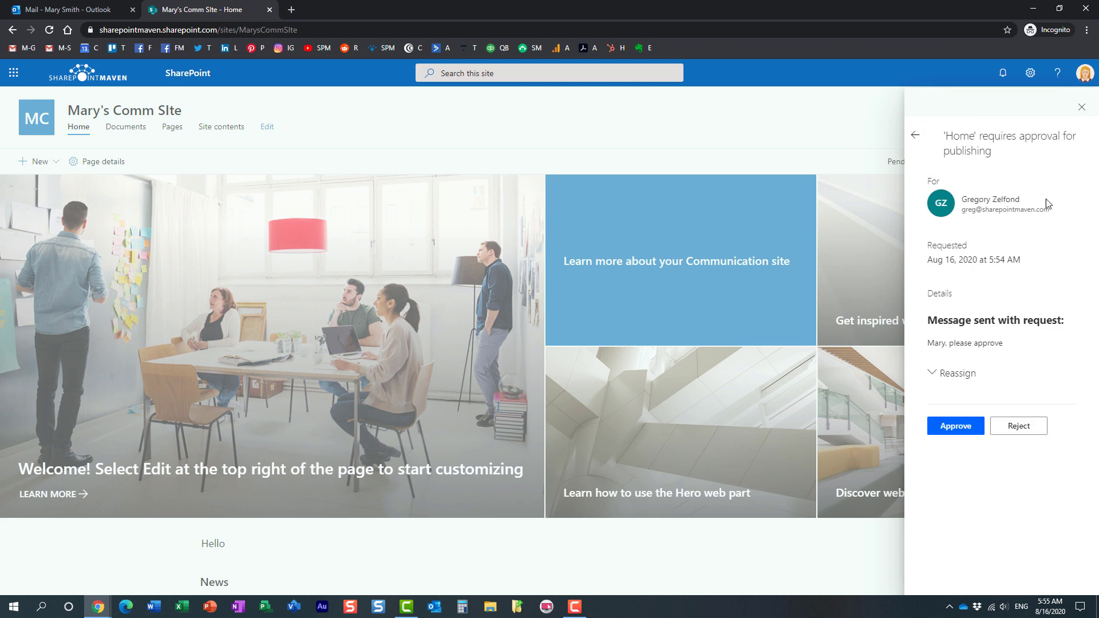
click(1083, 108)
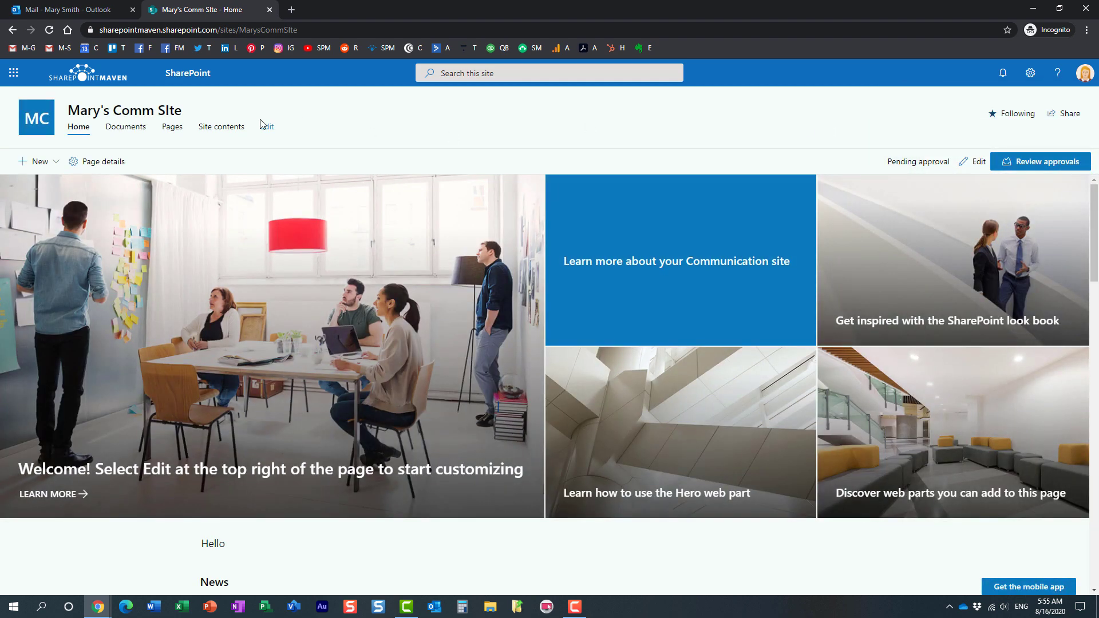
click(14, 73)
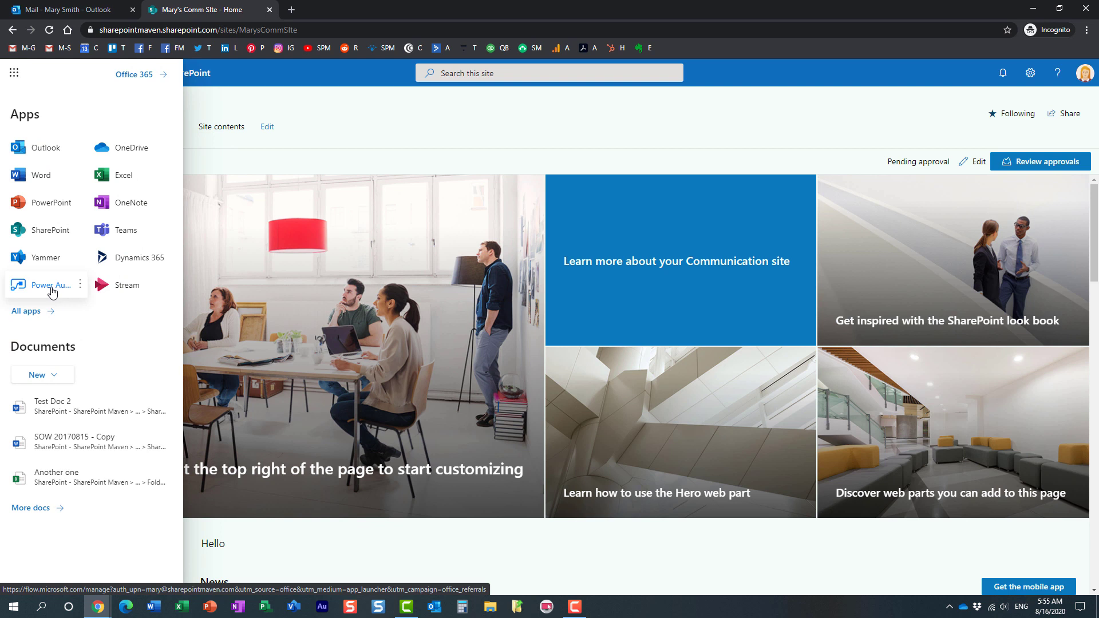
Open Power Automate from the app launcher in a new browser tab.
right_click(53, 292)
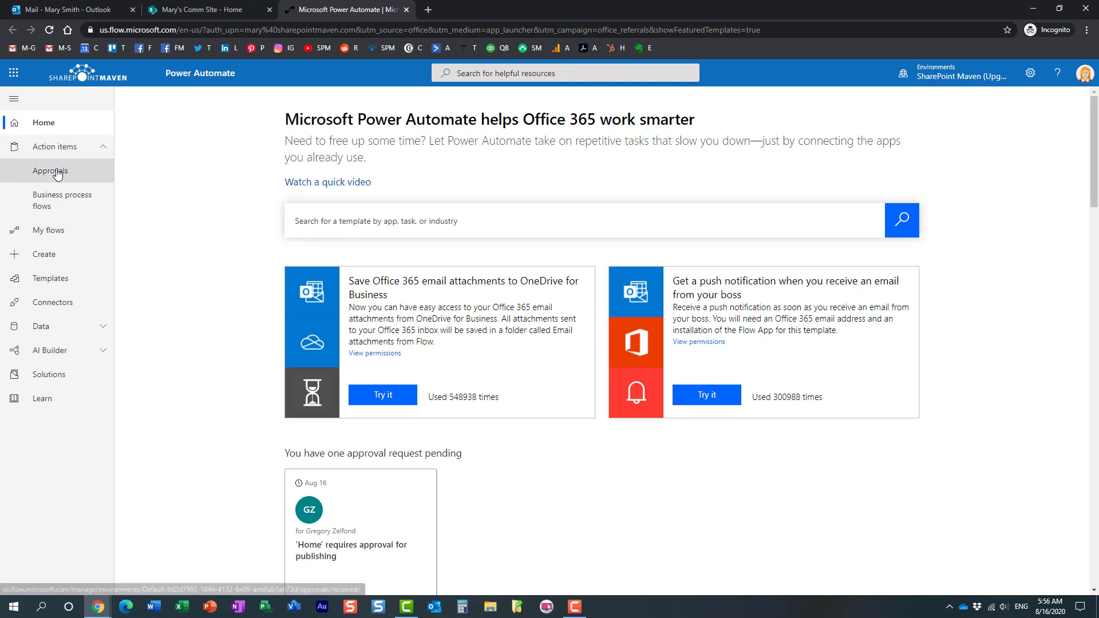
Approve the Home page publishing request with the comment 'Great Job!'.
click(53, 170)
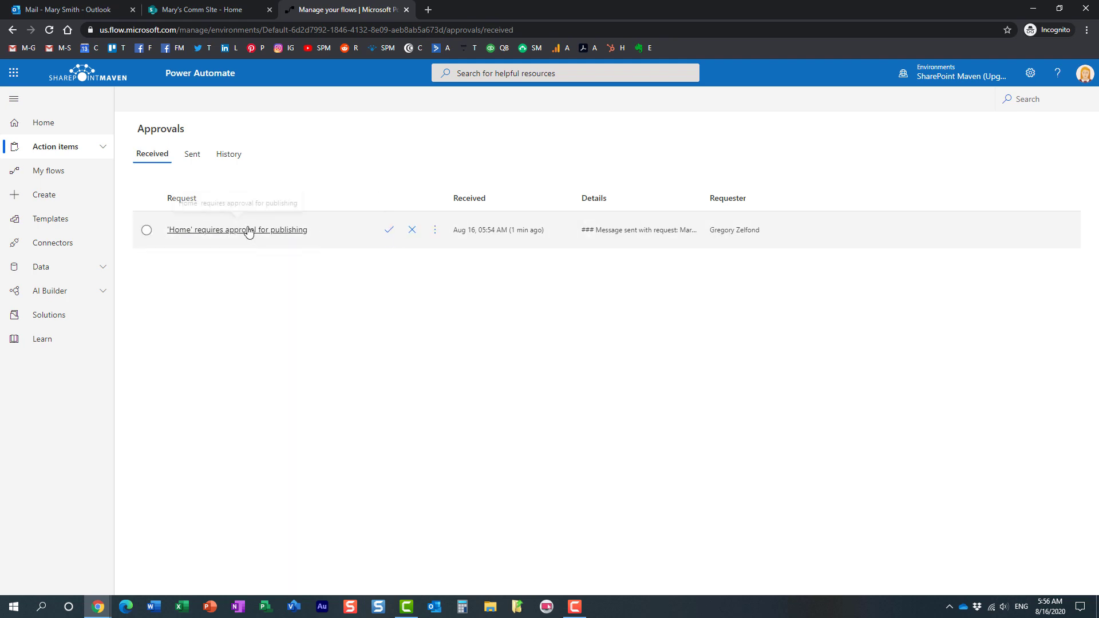
click(248, 229)
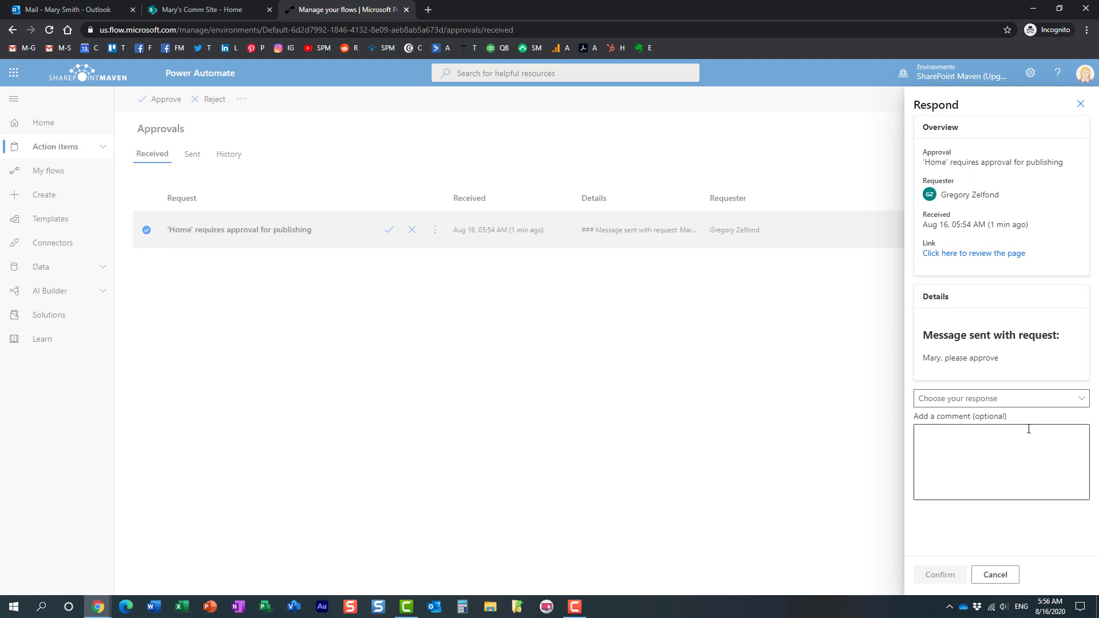
click(1083, 400)
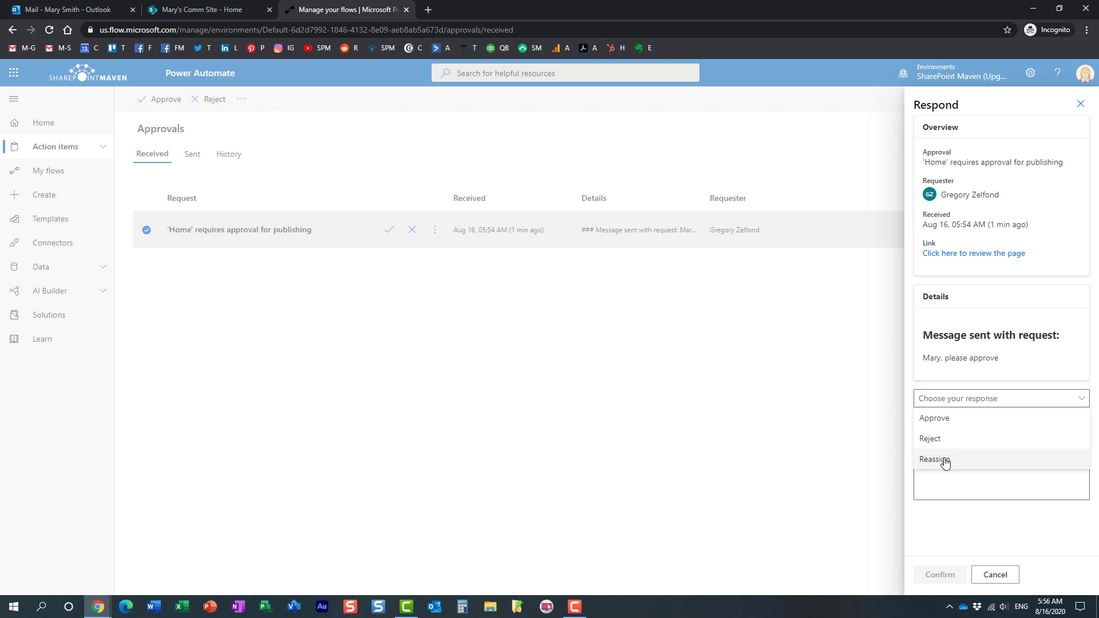
click(946, 421)
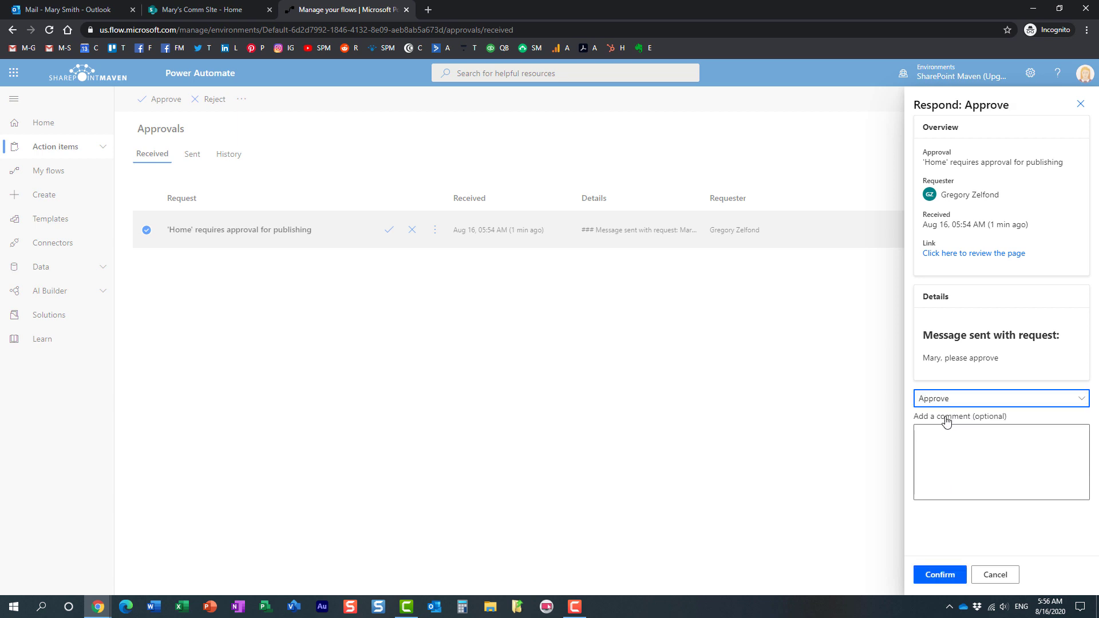
click(958, 447)
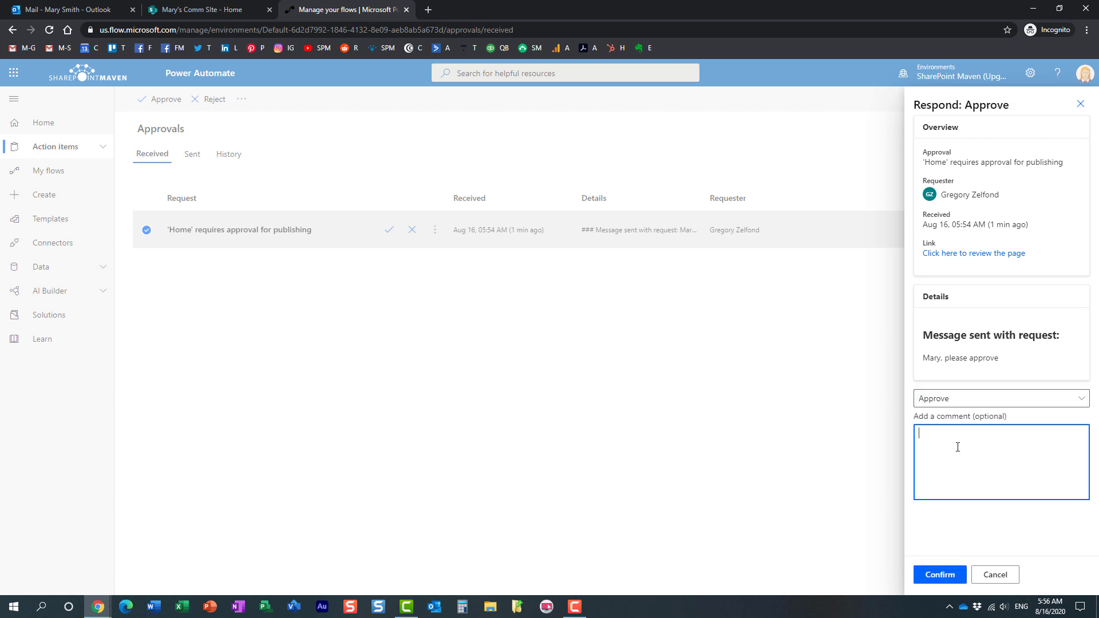
text(Great Job!)
click(941, 575)
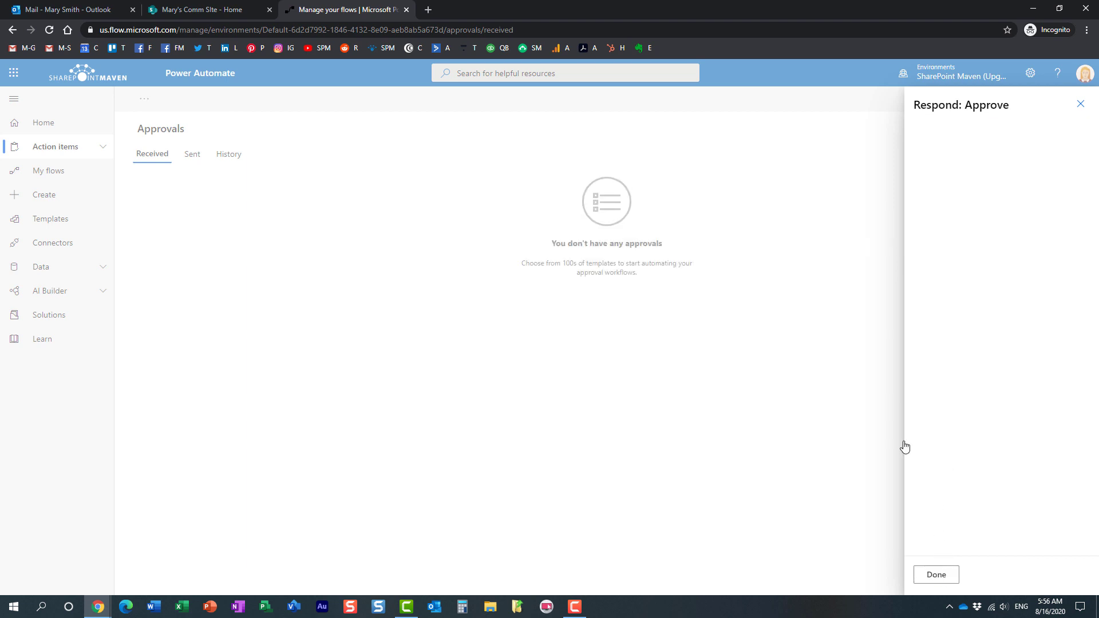
Close the approval response panel and bring the SharePoint site window back to the front.
click(1081, 104)
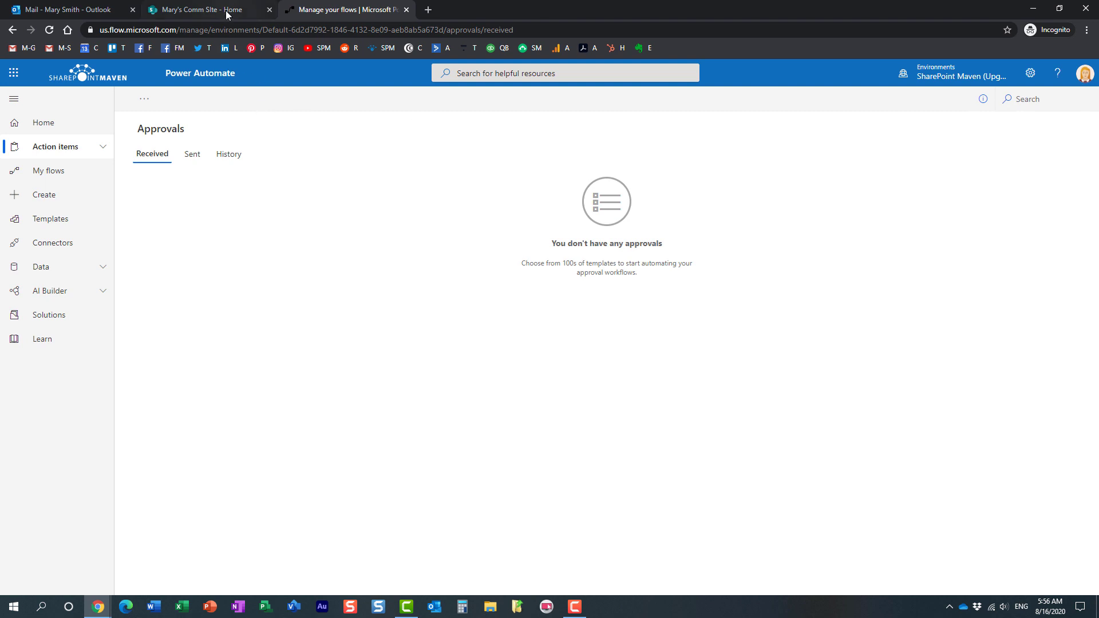
mouse_move(100, 610)
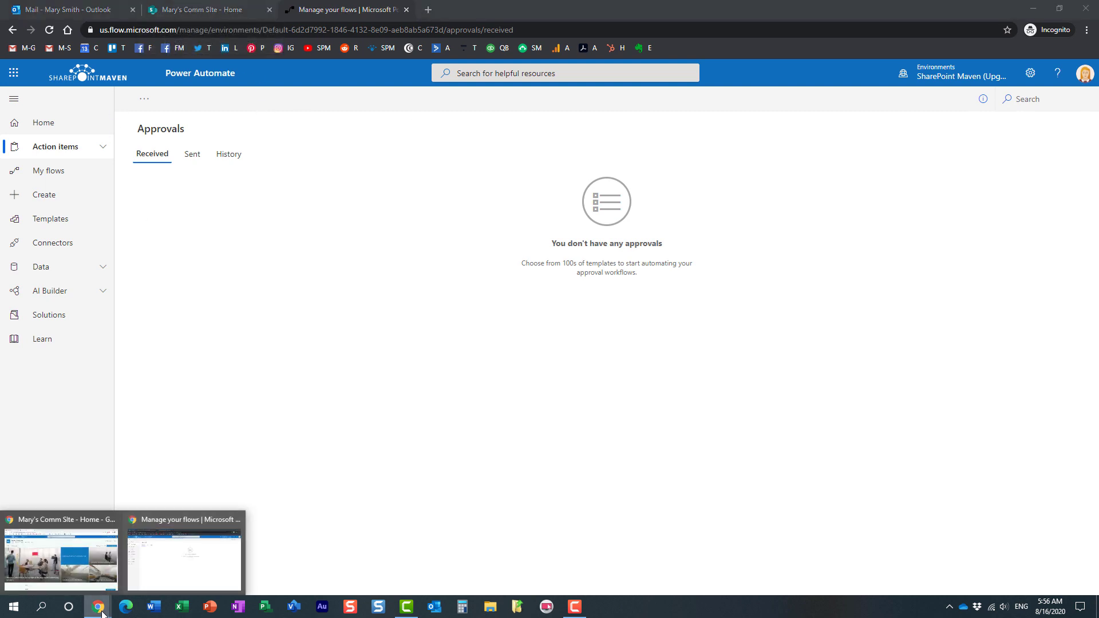
click(94, 575)
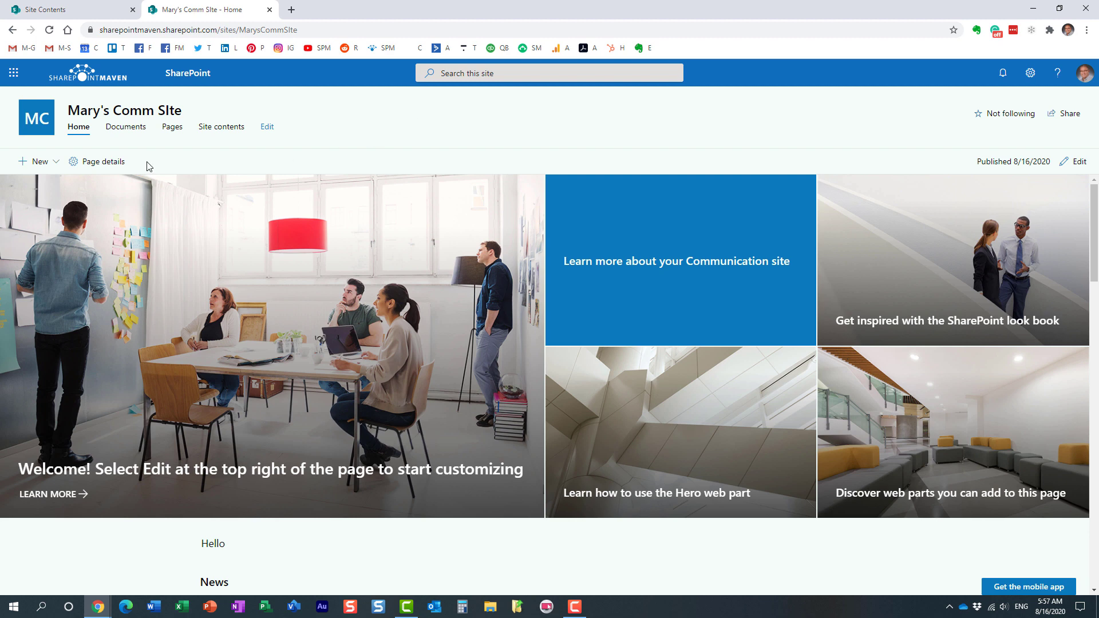
Open the Employee Hub Page Approval flow from My flows in edit mode.
click(13, 73)
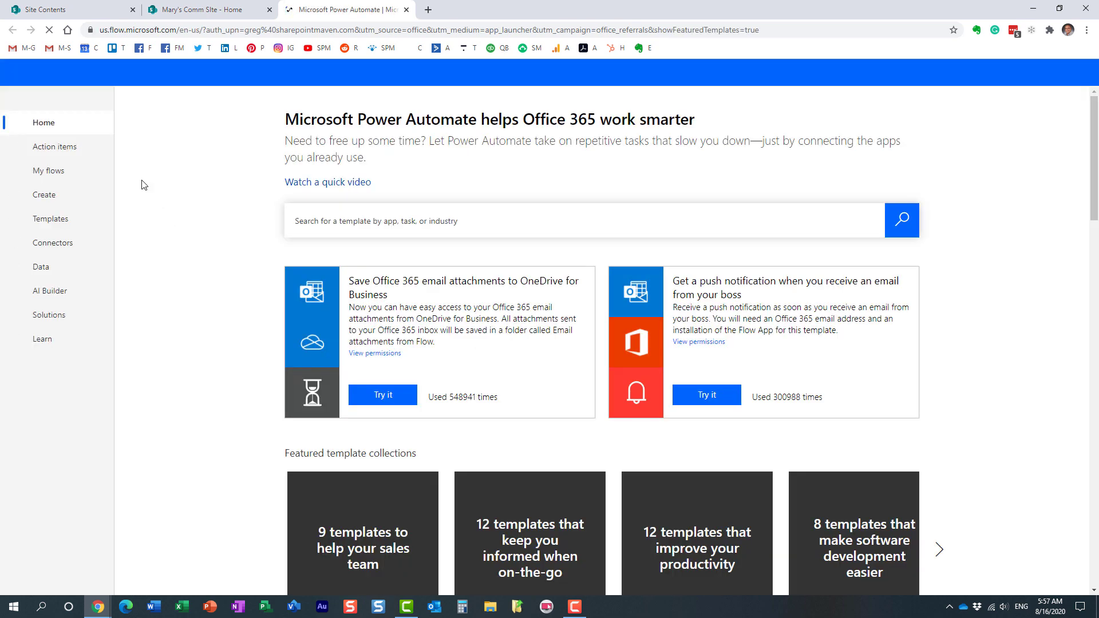
click(58, 178)
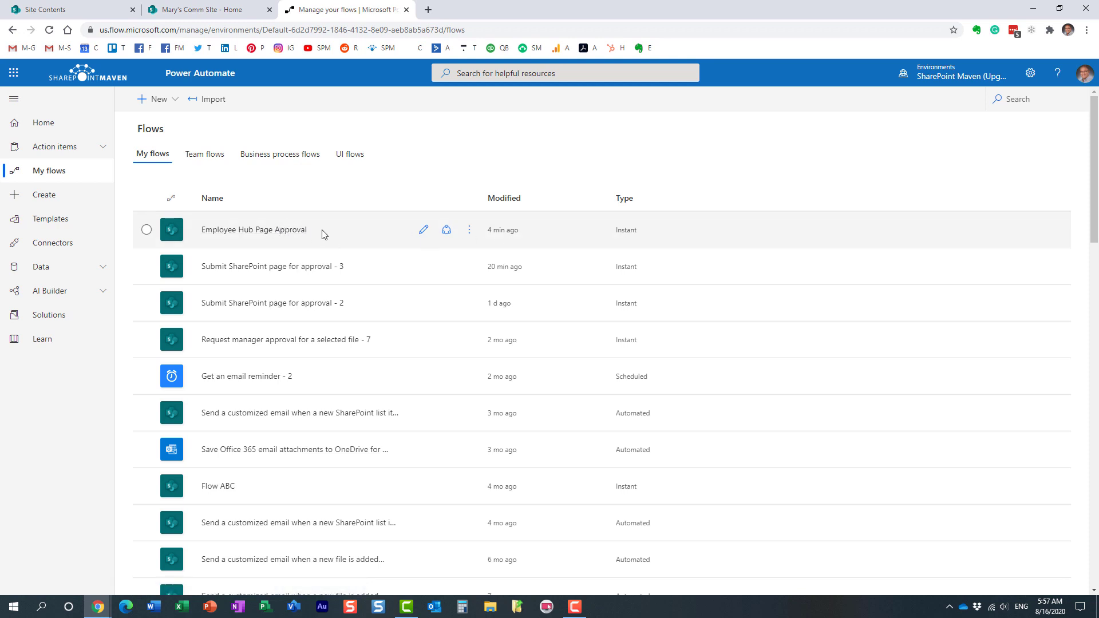
click(291, 230)
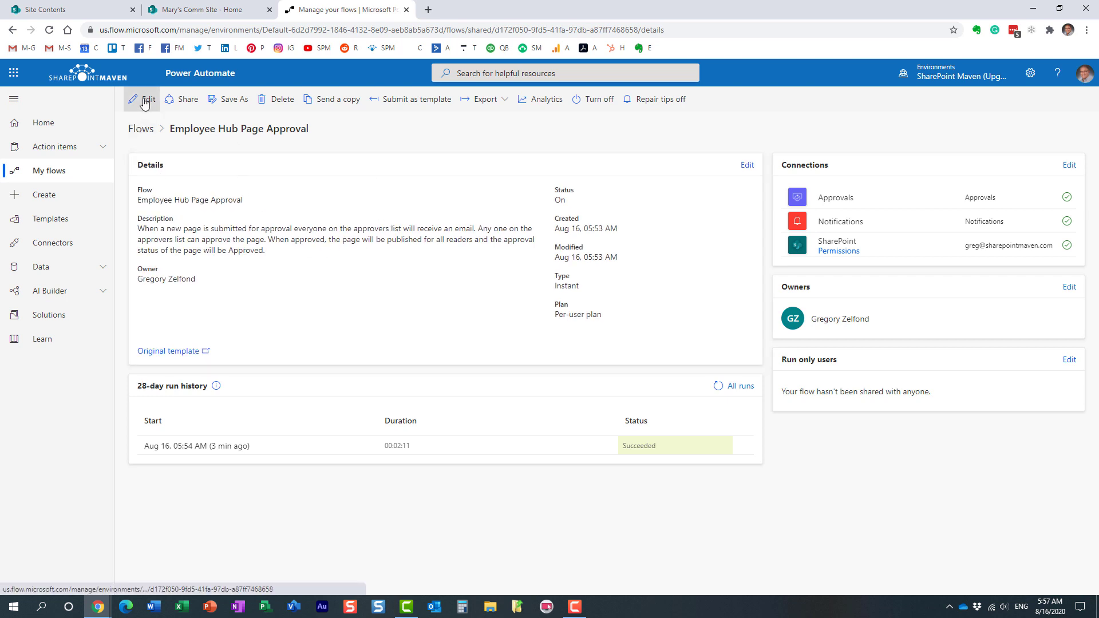
click(145, 102)
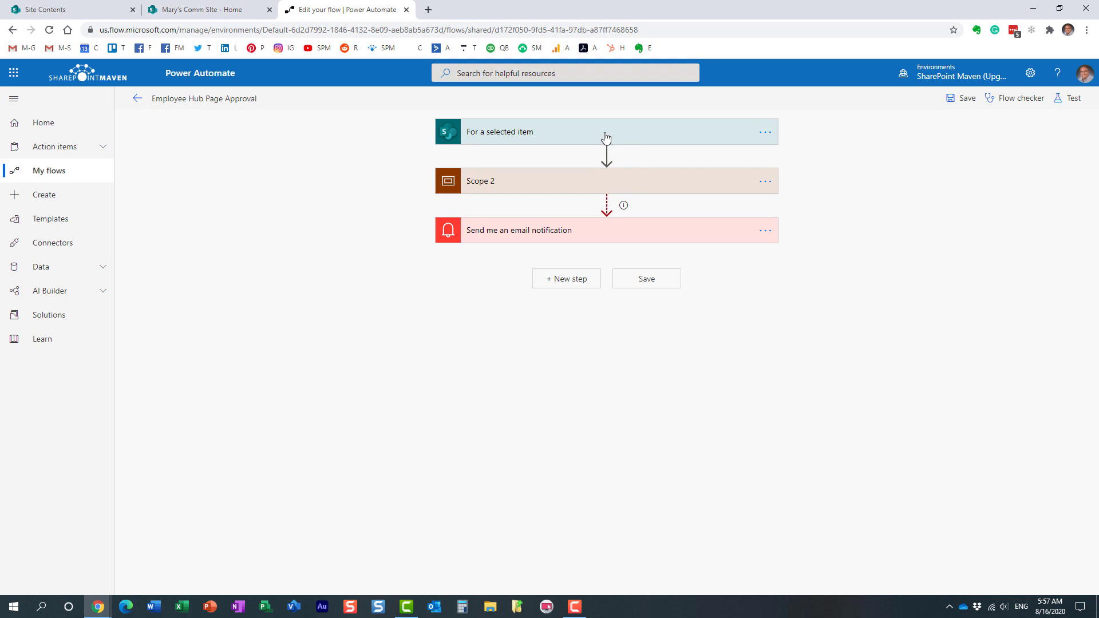
Expand the trigger, Scope 2, the Condition and the Start an approval step.
click(605, 138)
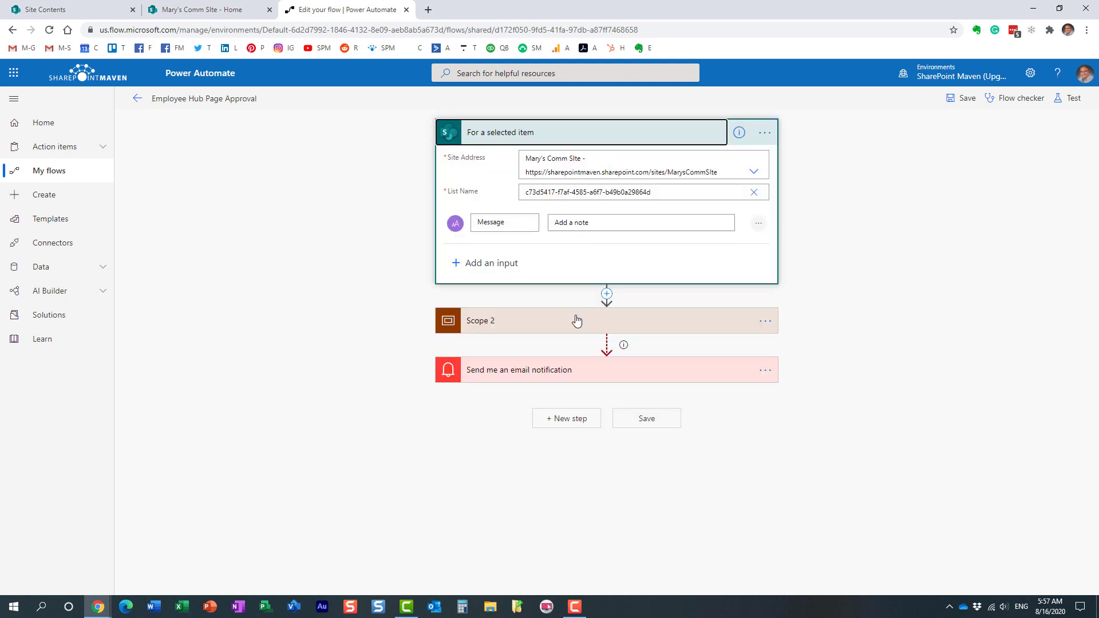
click(577, 319)
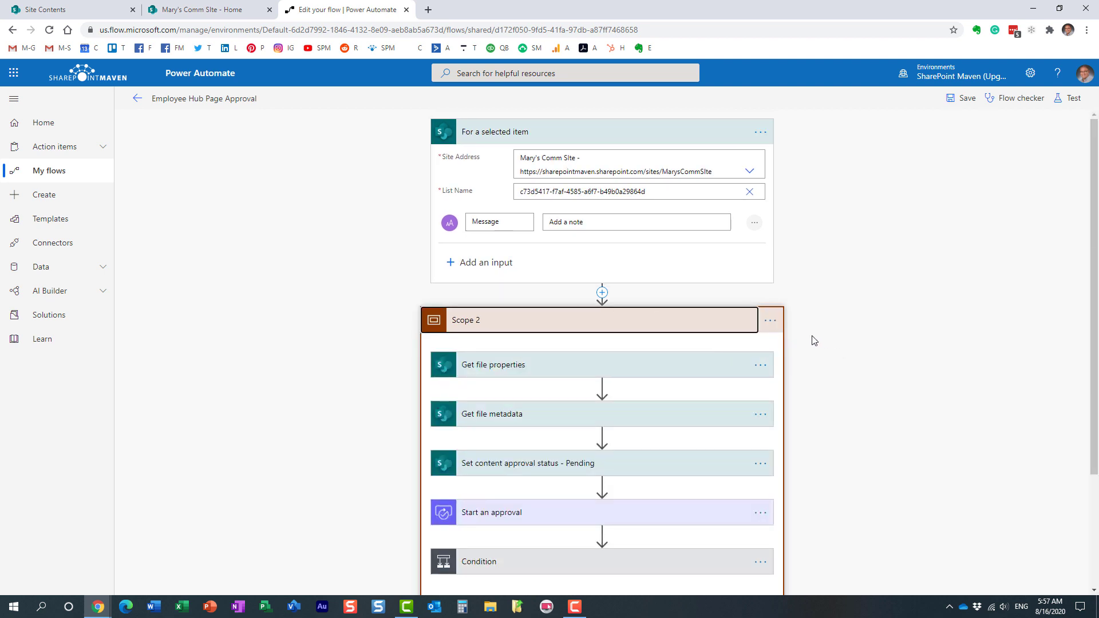
scroll(850, 329, down, 1)
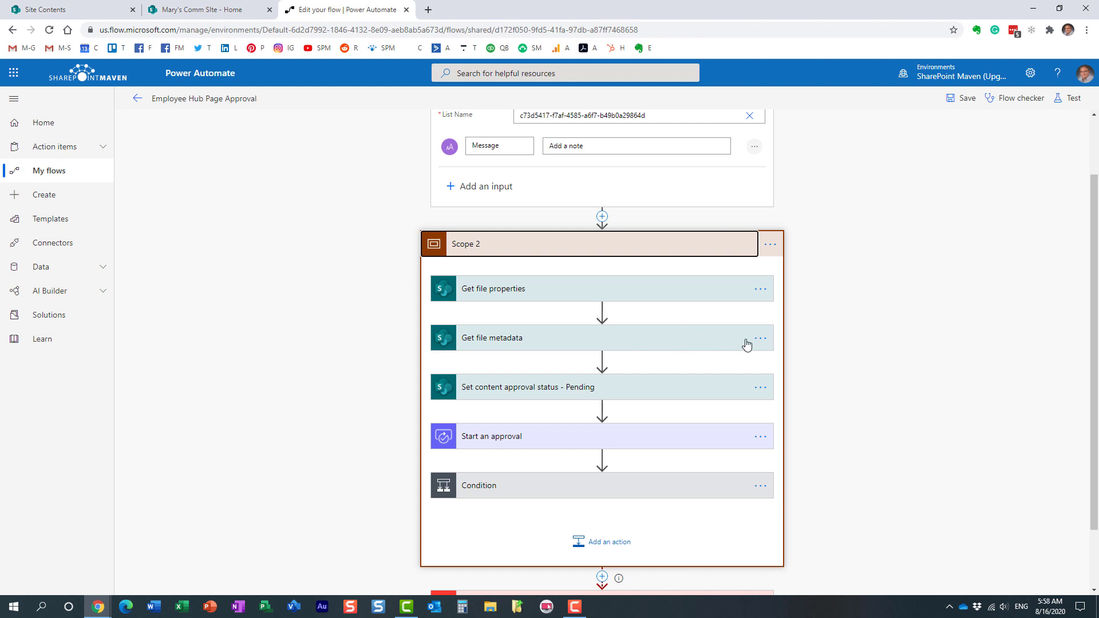
click(561, 495)
scroll(562, 498, down, 3)
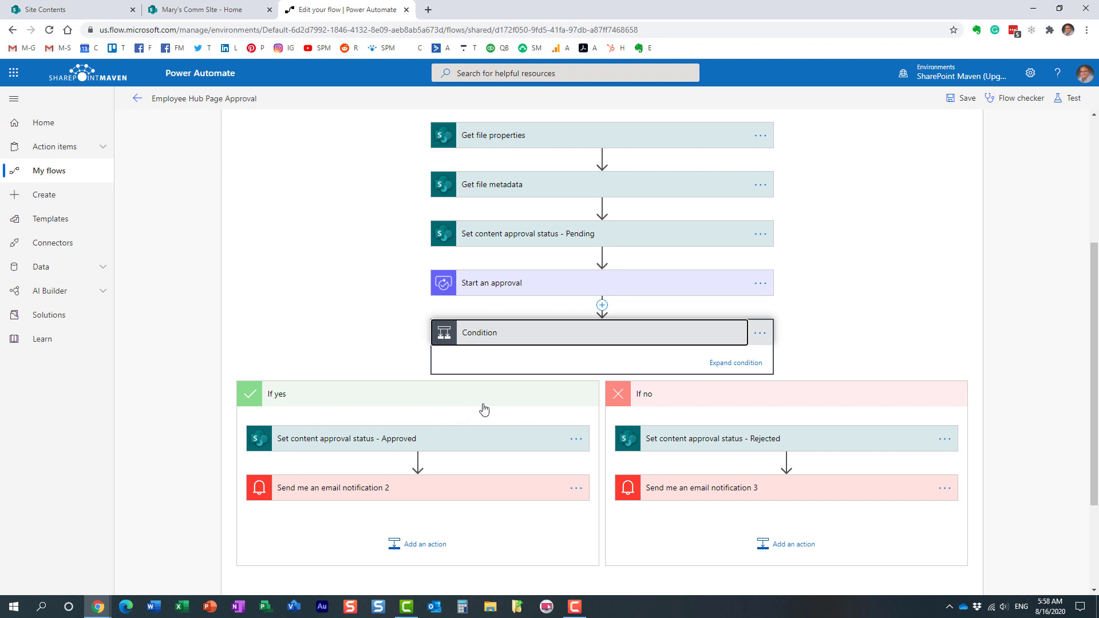
click(500, 285)
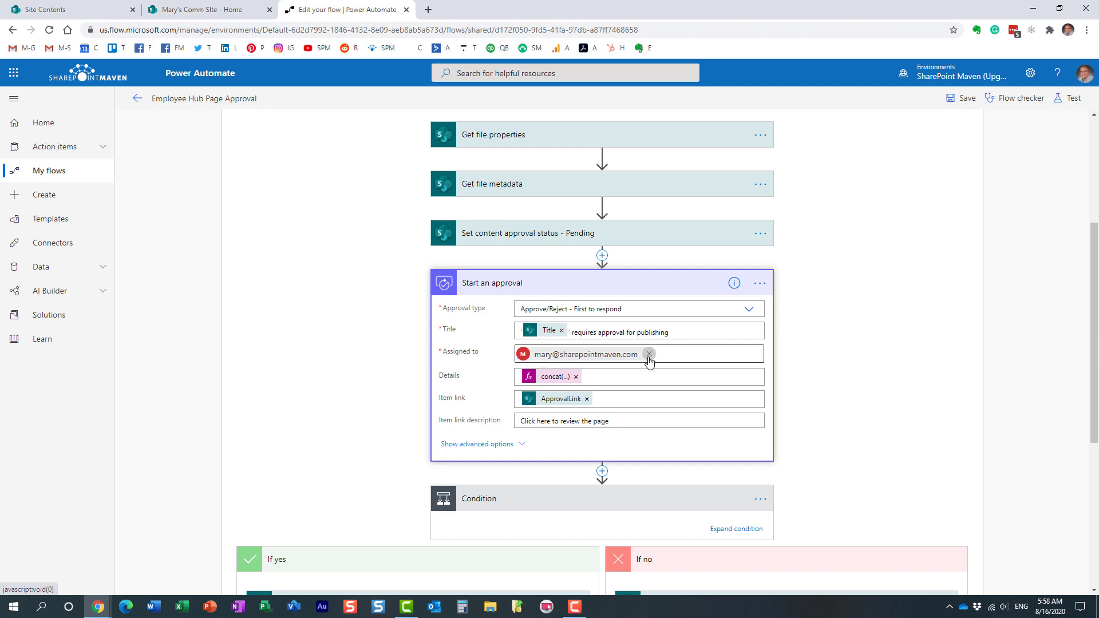
Add a suggested colleague as a second approver in the Assigned to field.
click(682, 356)
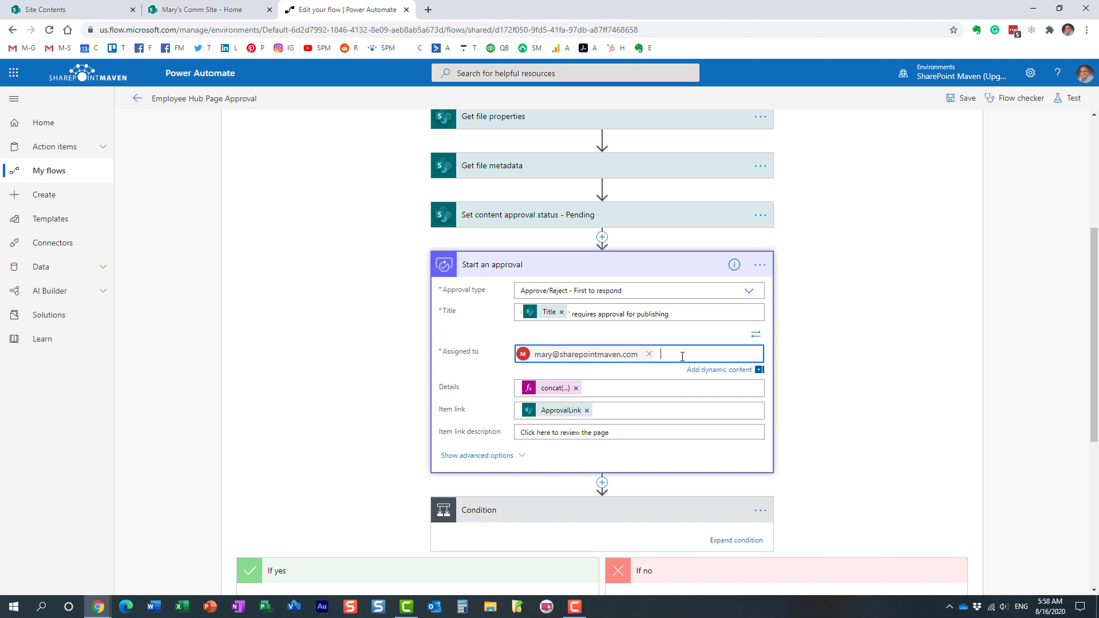
text(;john)
click(699, 404)
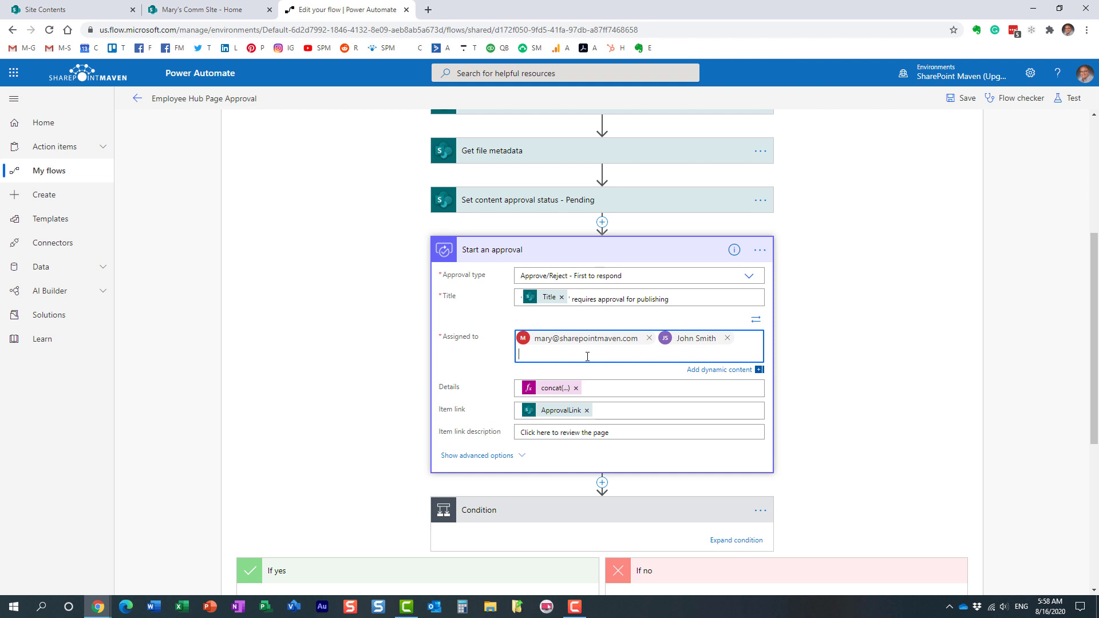
Set the approval type to Approve/Reject - Everyone must approve, then return to SharePoint.
click(750, 277)
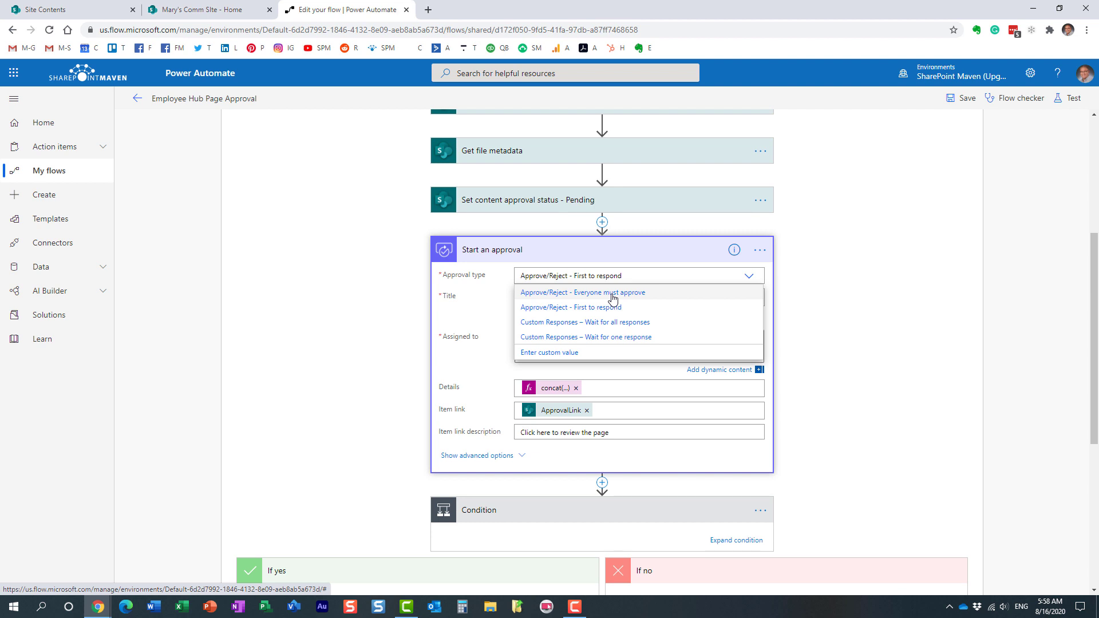
click(612, 293)
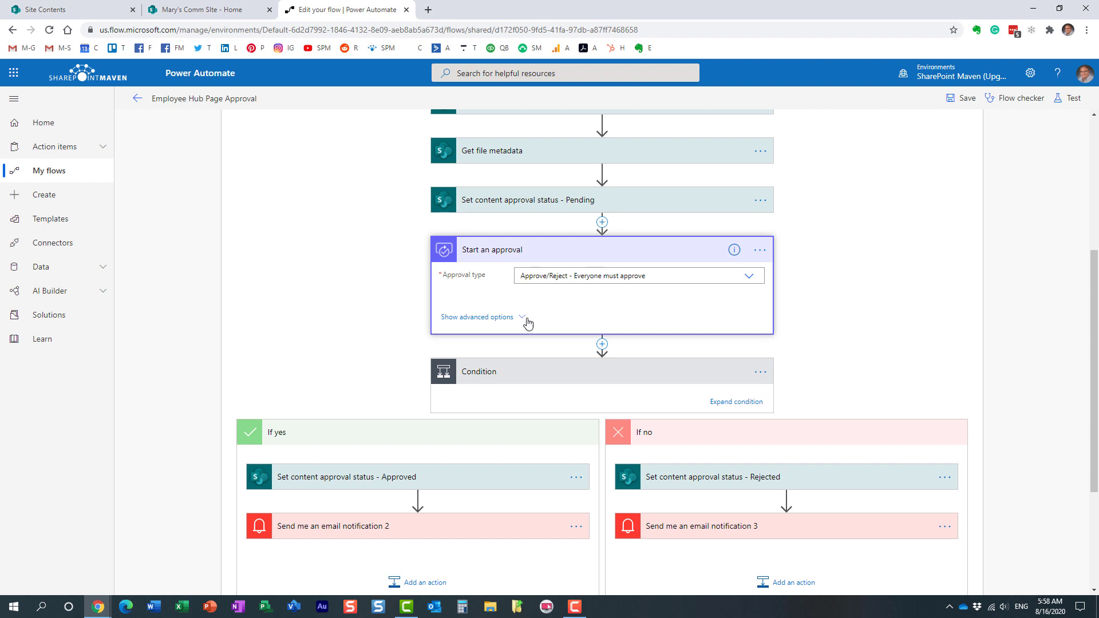
click(495, 320)
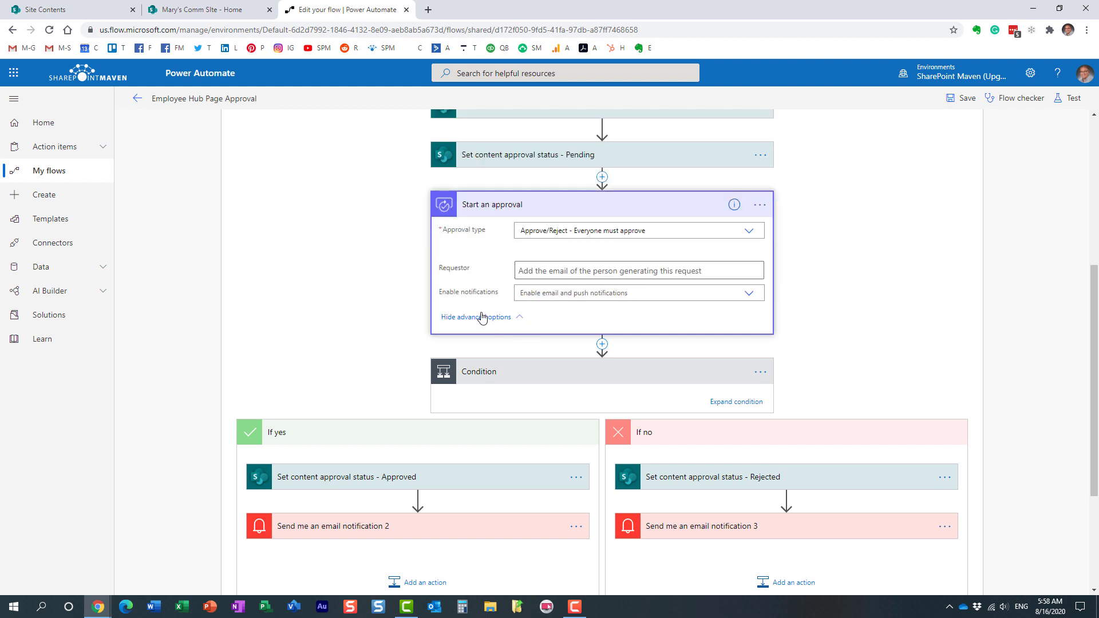
click(481, 317)
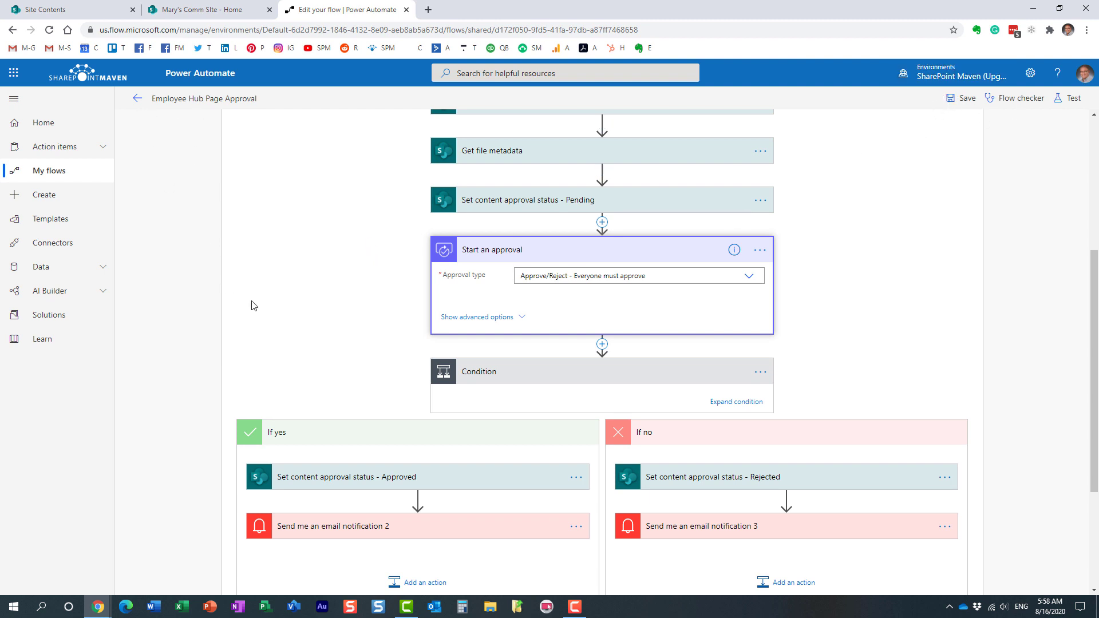
click(197, 12)
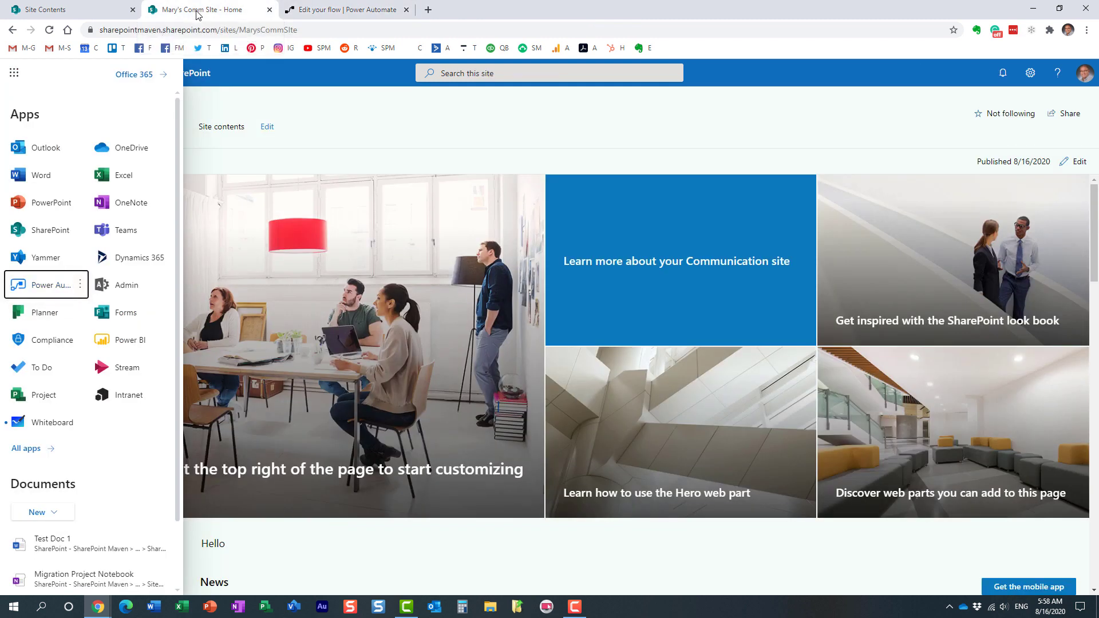
Dismiss the Microsoft 365 app launcher so the published Home page is fully visible.
click(368, 131)
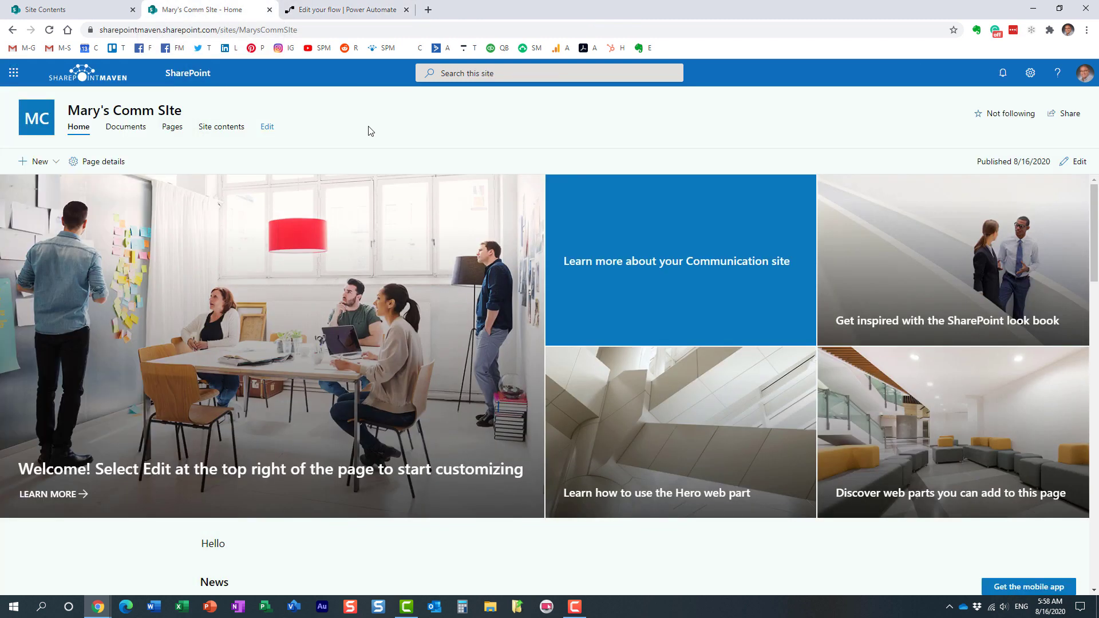